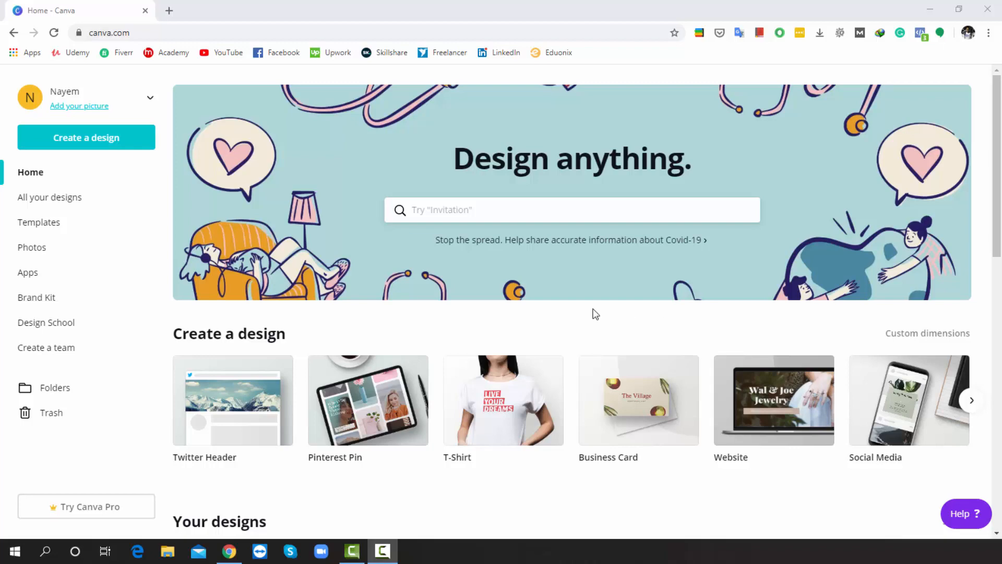
Open the YouTube Thumbnails template category from the home page
scroll(363, 270, down, 15)
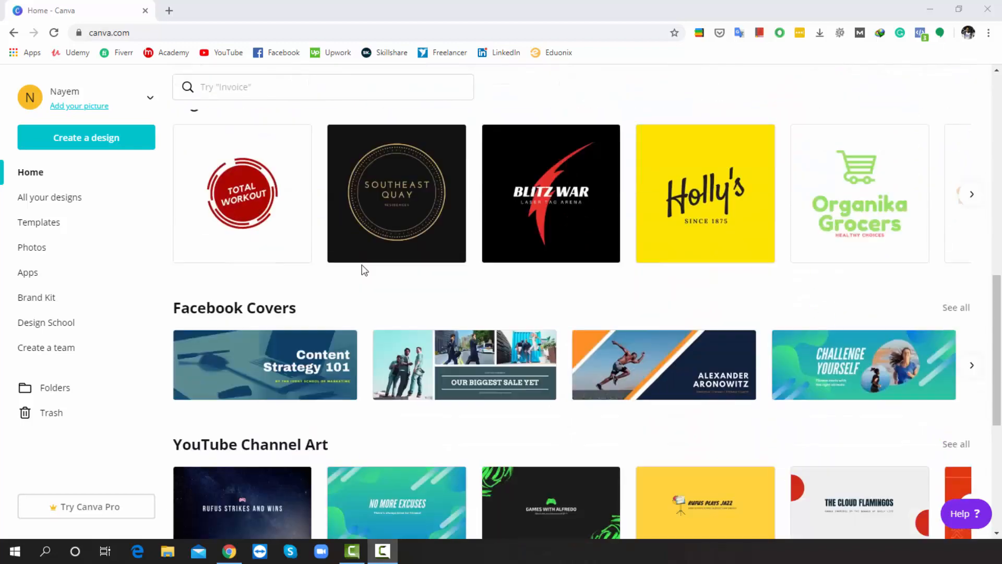
scroll(362, 270, down, 5)
scroll(362, 269, up, 1)
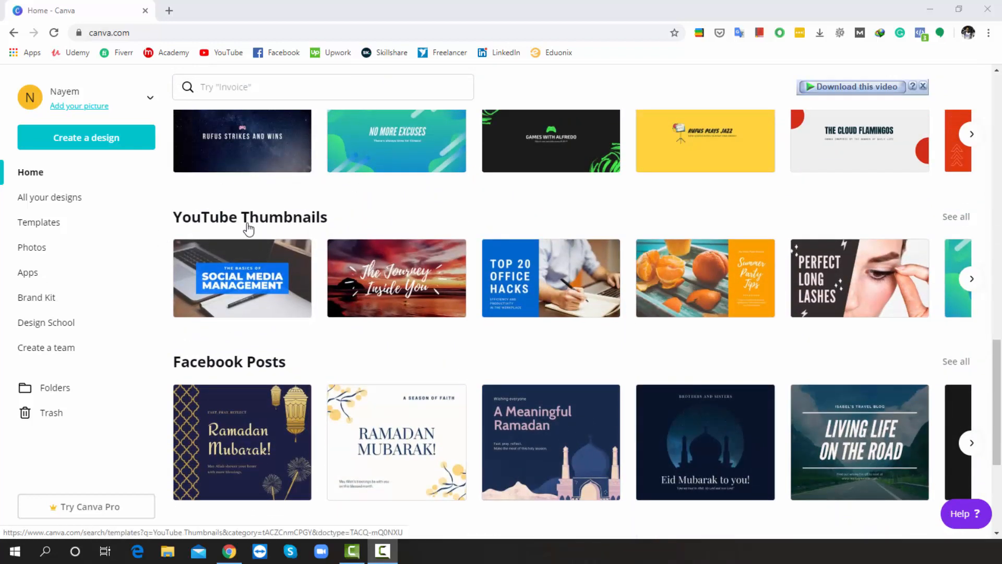
click(282, 226)
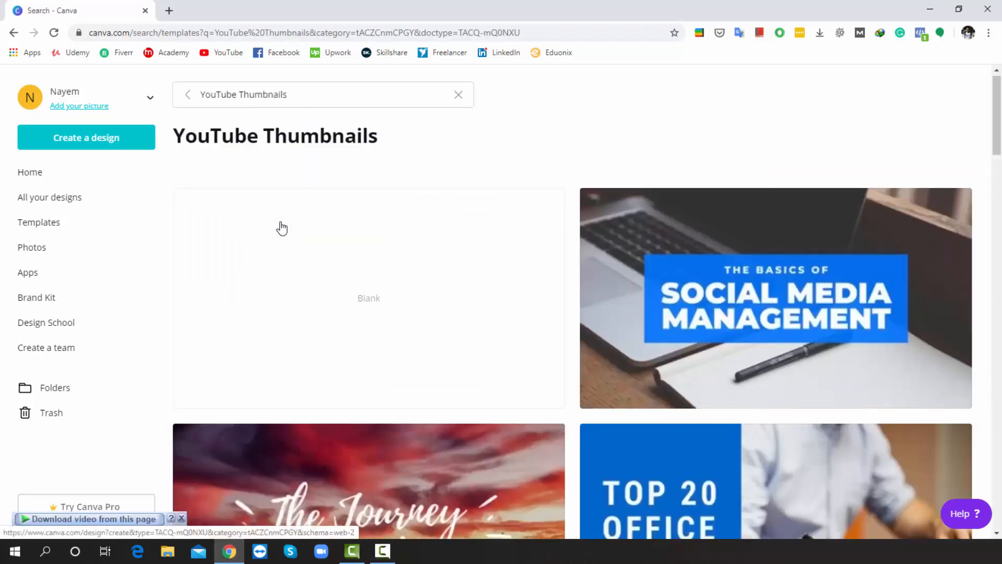
Start a new blank YouTube Thumbnail design
scroll(281, 228, down, 8)
scroll(282, 228, down, 2)
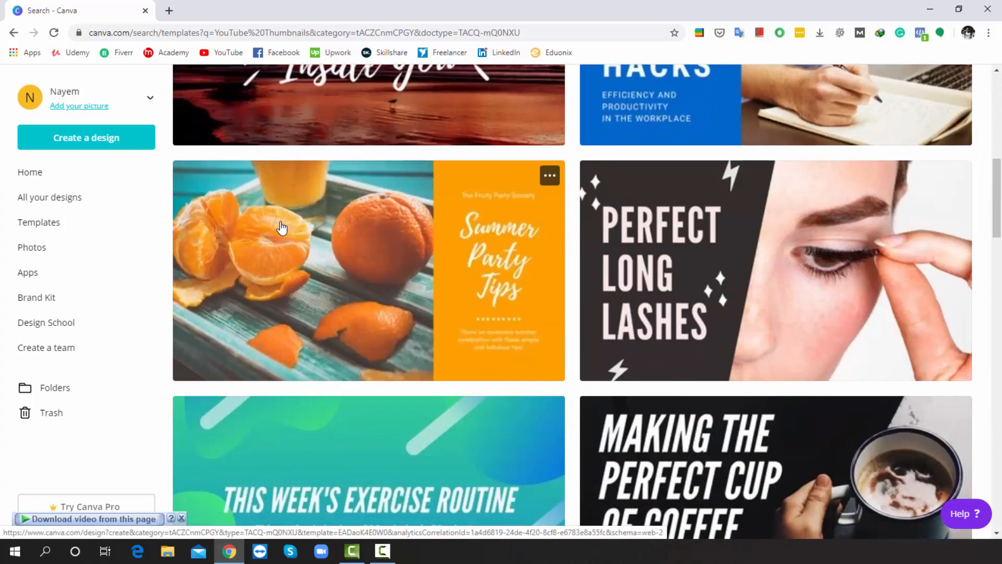
scroll(281, 228, down, 16)
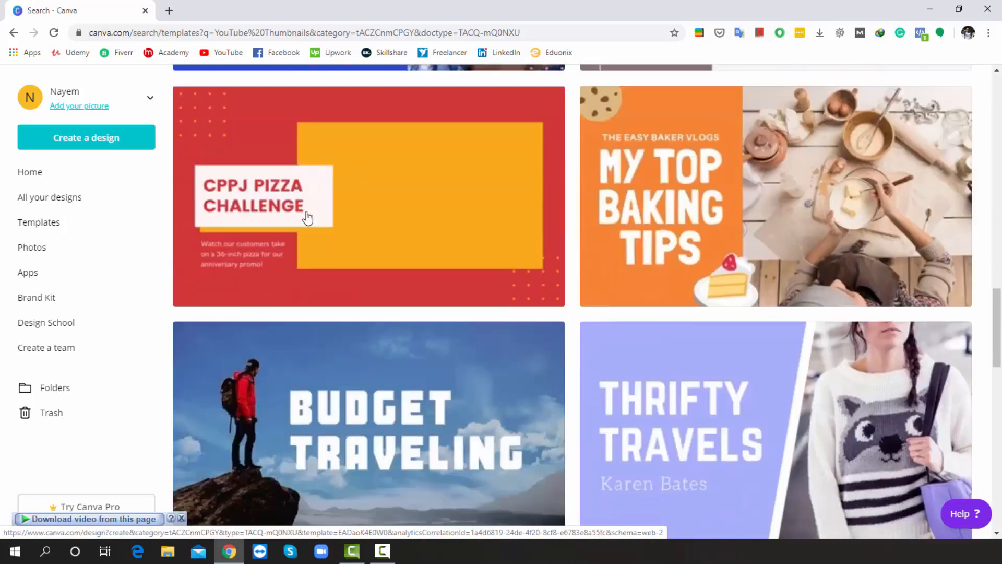
scroll(308, 218, down, 13)
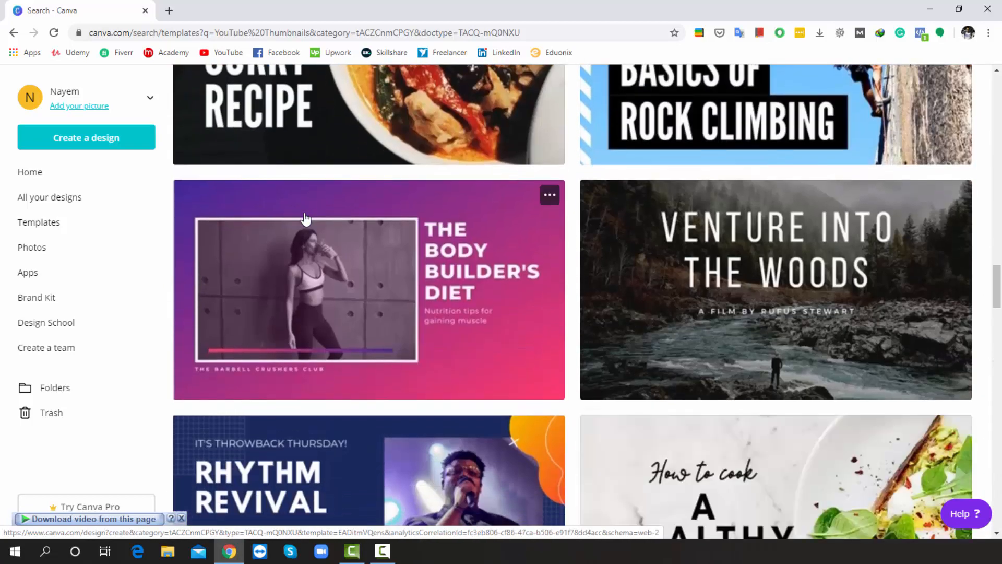
scroll(306, 219, up, 20)
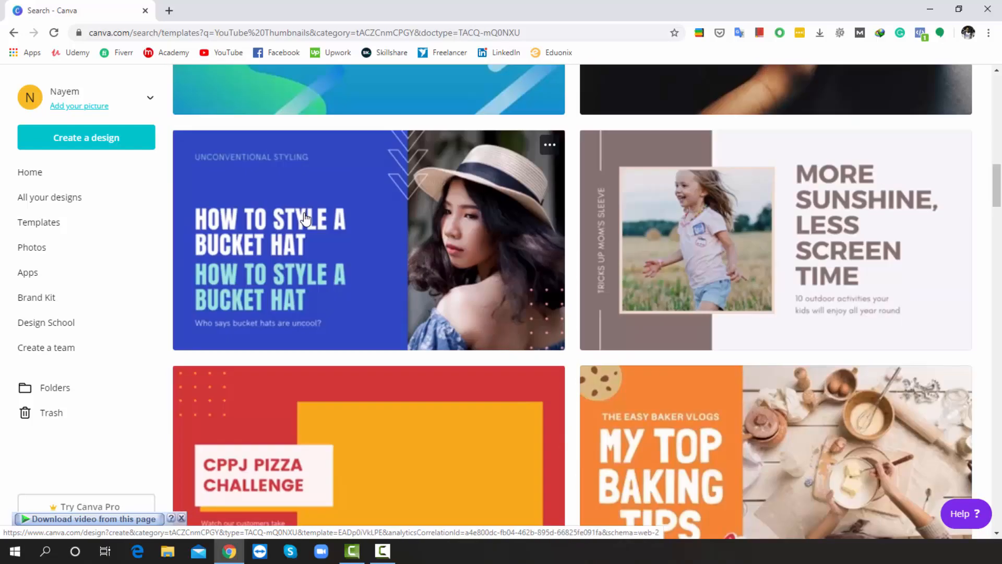
scroll(306, 219, up, 13)
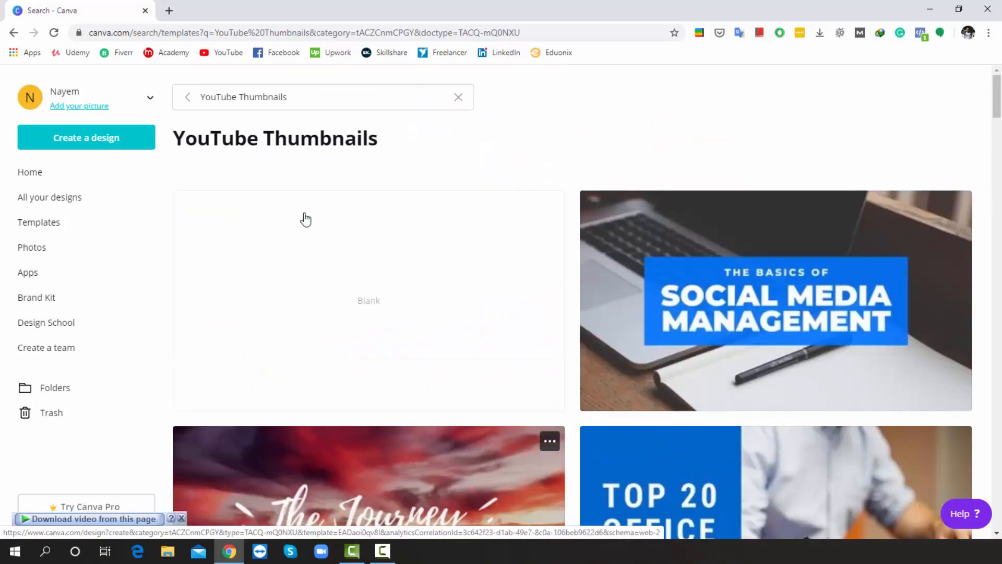
click(361, 301)
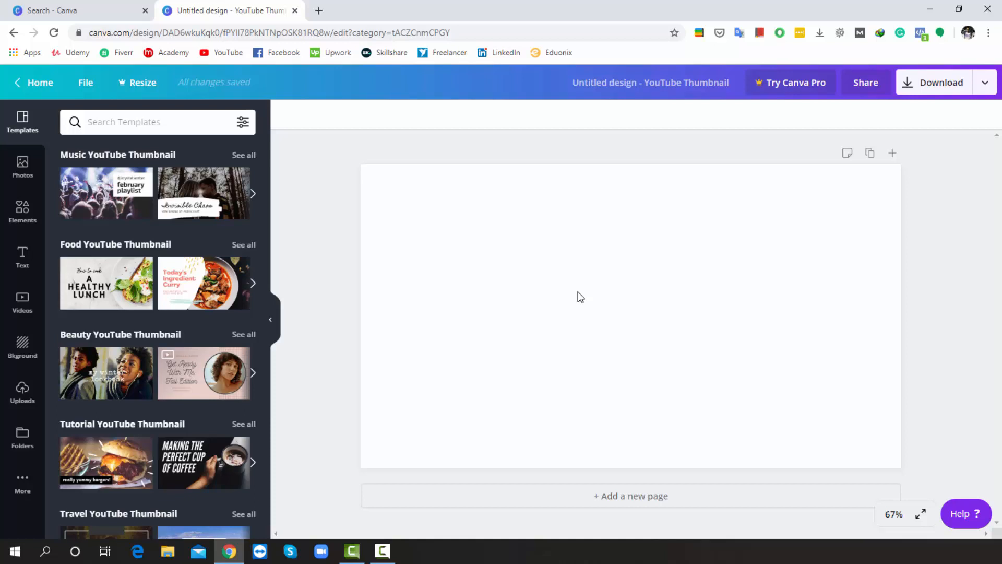
Apply the orange and pink tree-silhouette background to the page
click(30, 348)
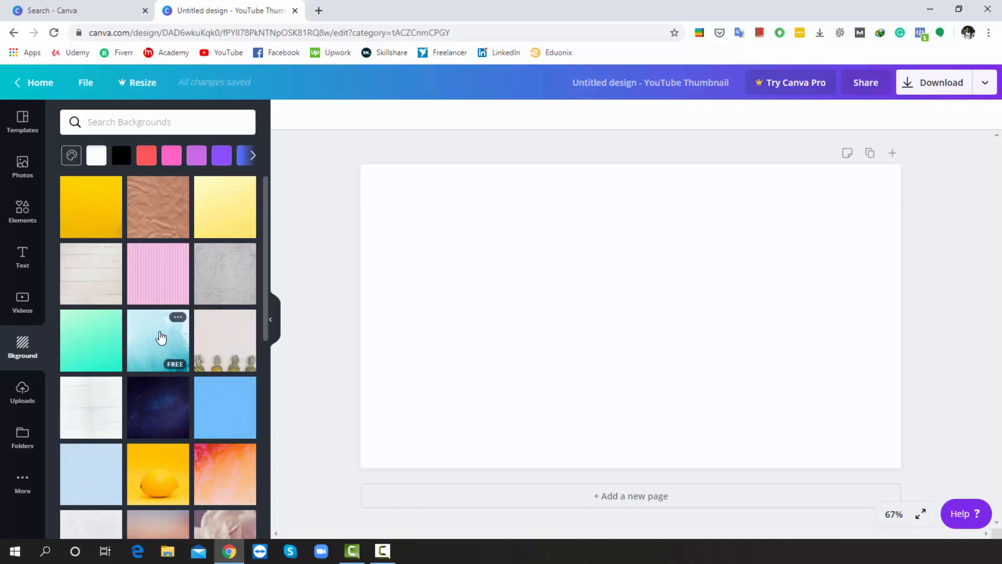
scroll(161, 338, down, 7)
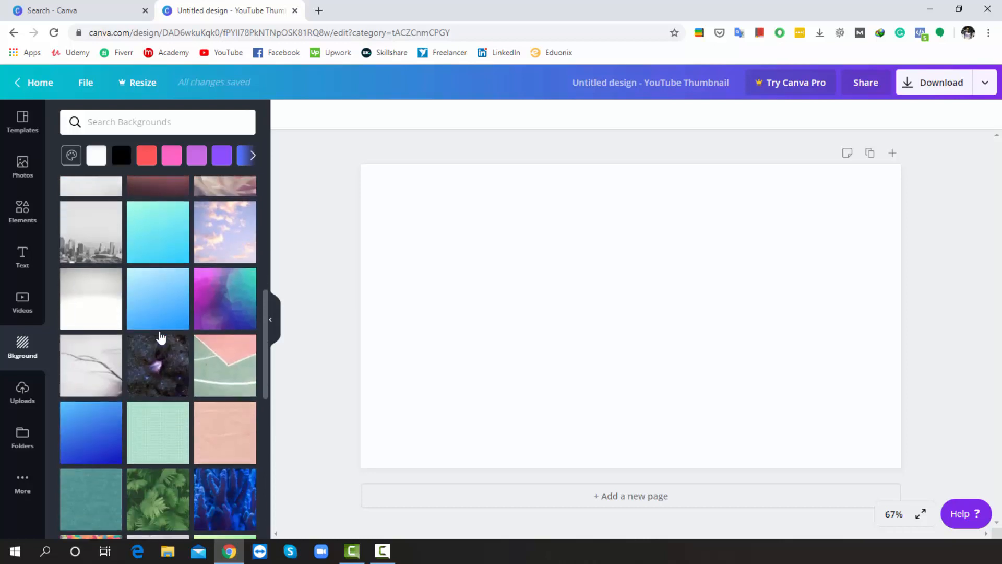
scroll(160, 334, up, 5)
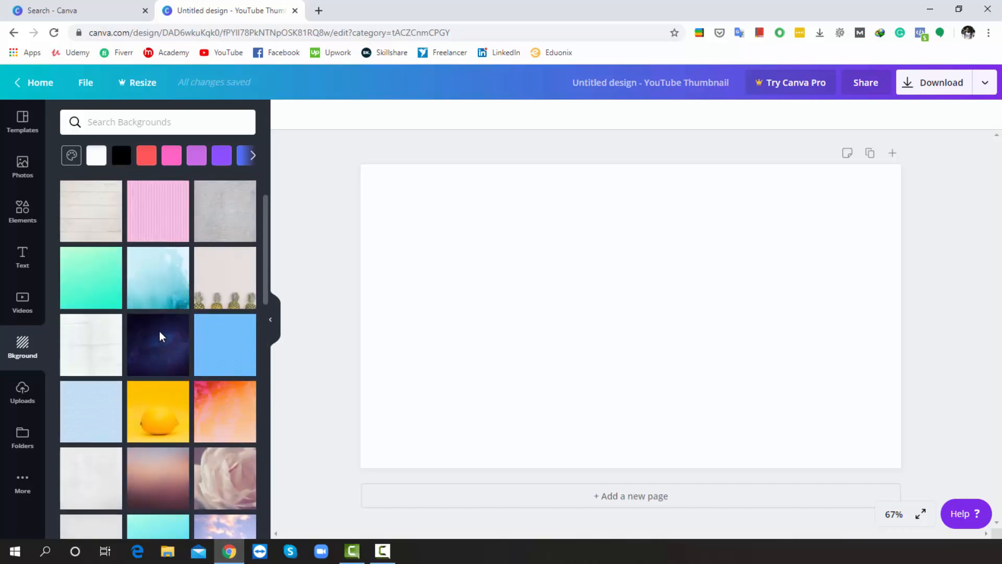
click(221, 409)
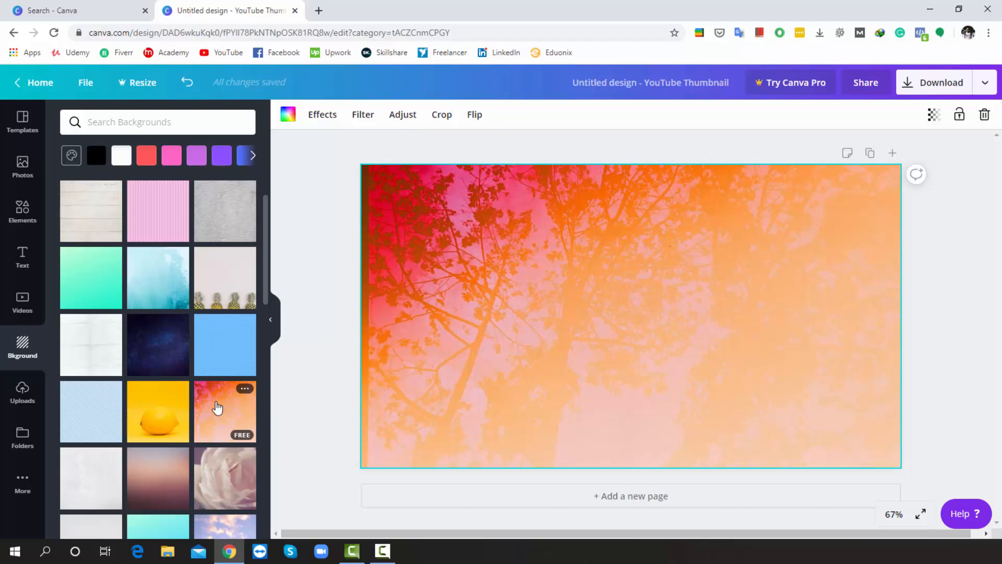
Open the Pixabay app and search its free images for puppy
click(23, 485)
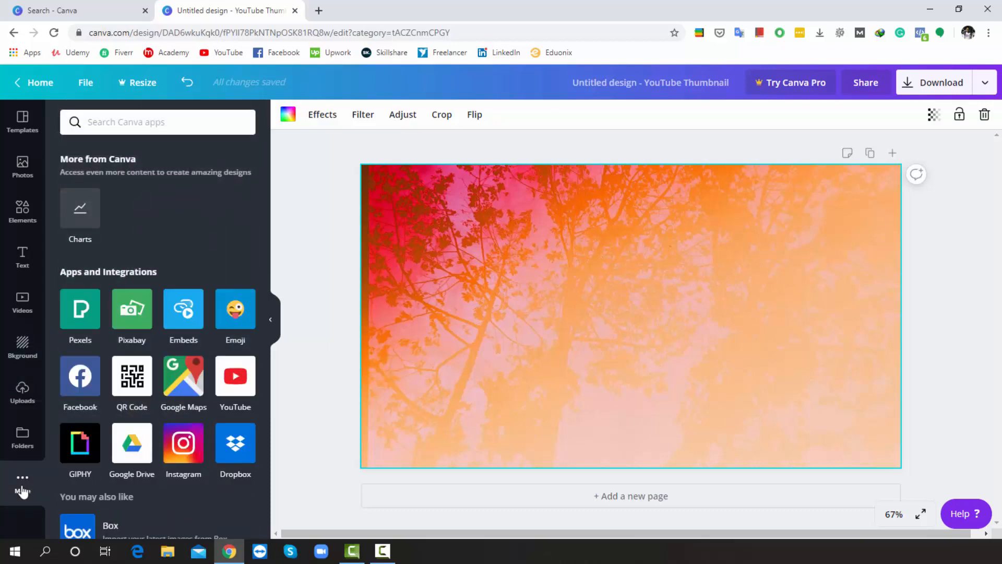
click(131, 322)
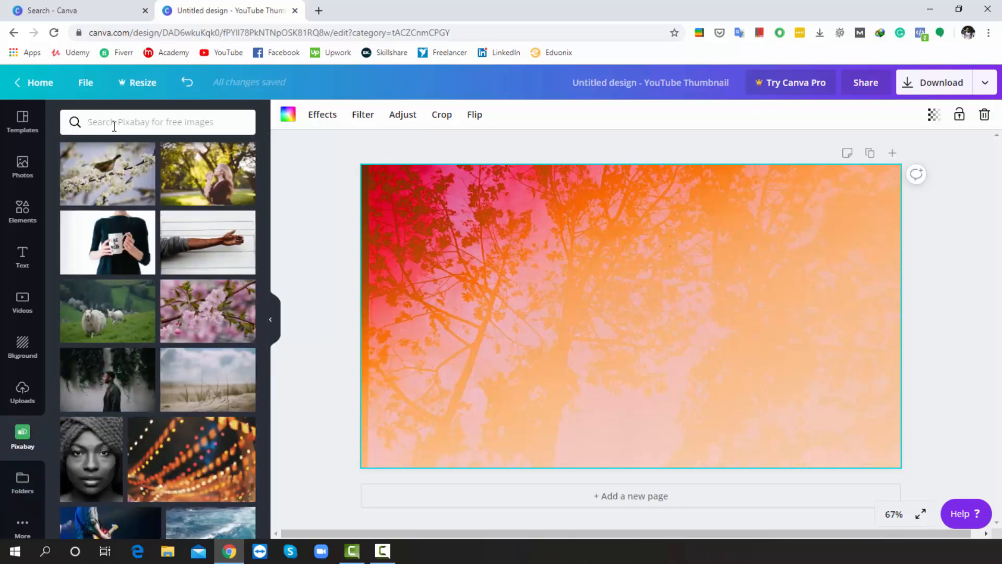
text(p)
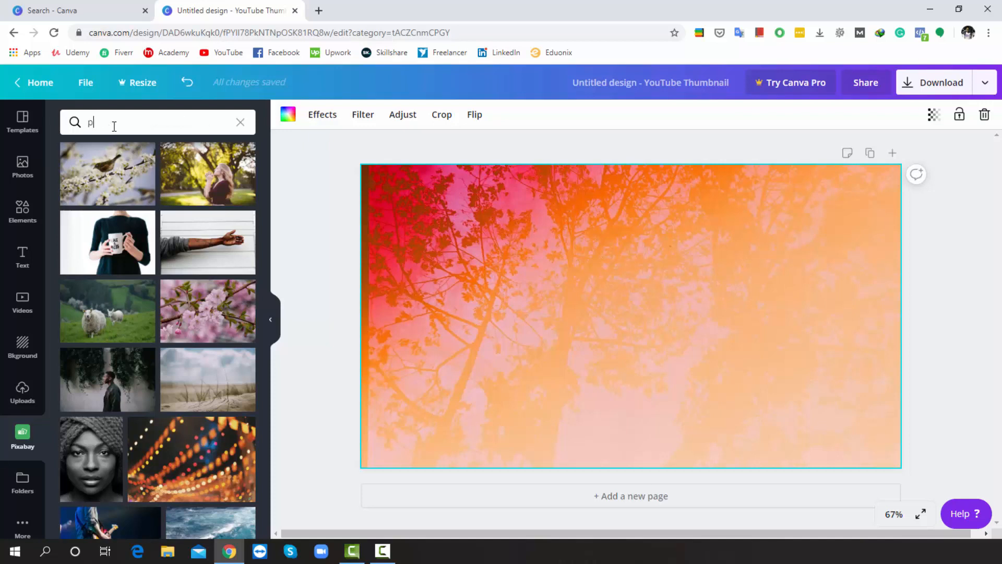
text(uppy)
key(Return)
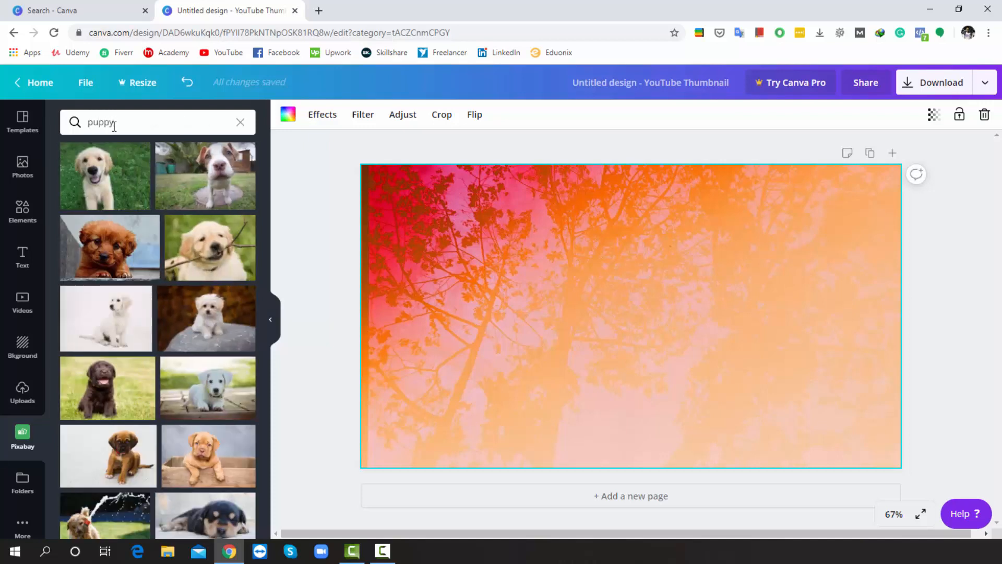
Add the photo of a woman in a Santa hat holding a dog to the page
scroll(130, 198, down, 10)
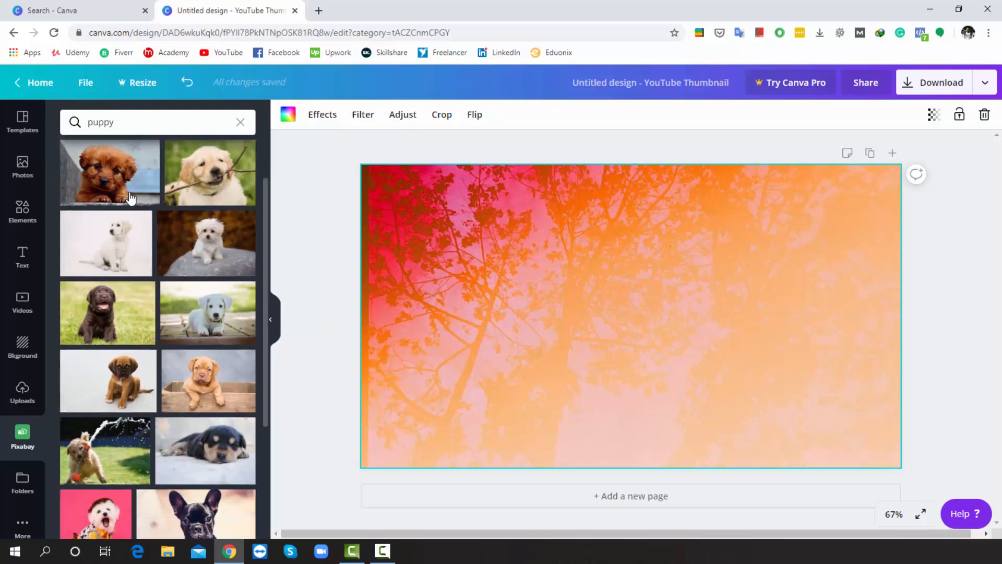
scroll(131, 197, down, 10)
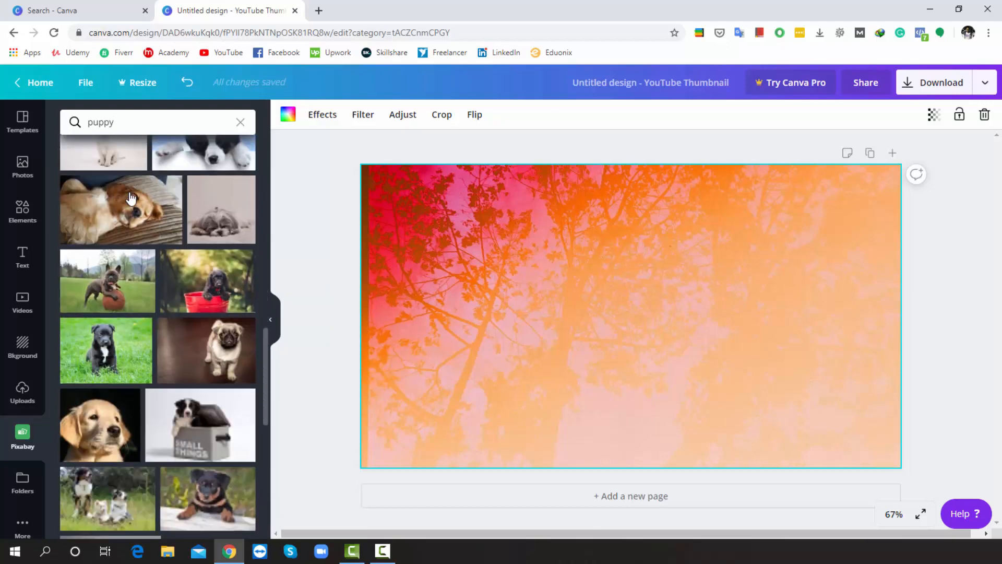
scroll(130, 197, down, 10)
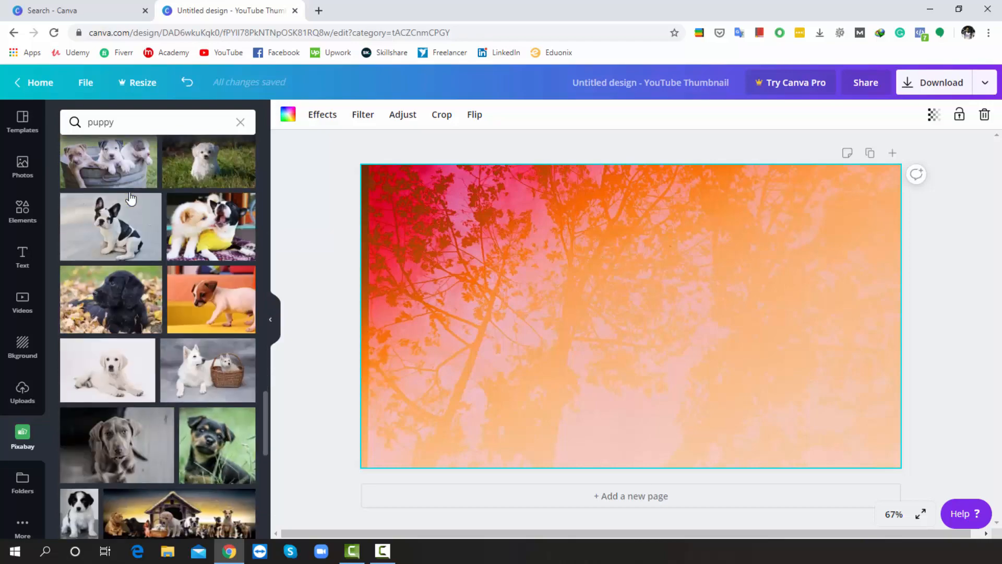
scroll(130, 197, down, 10)
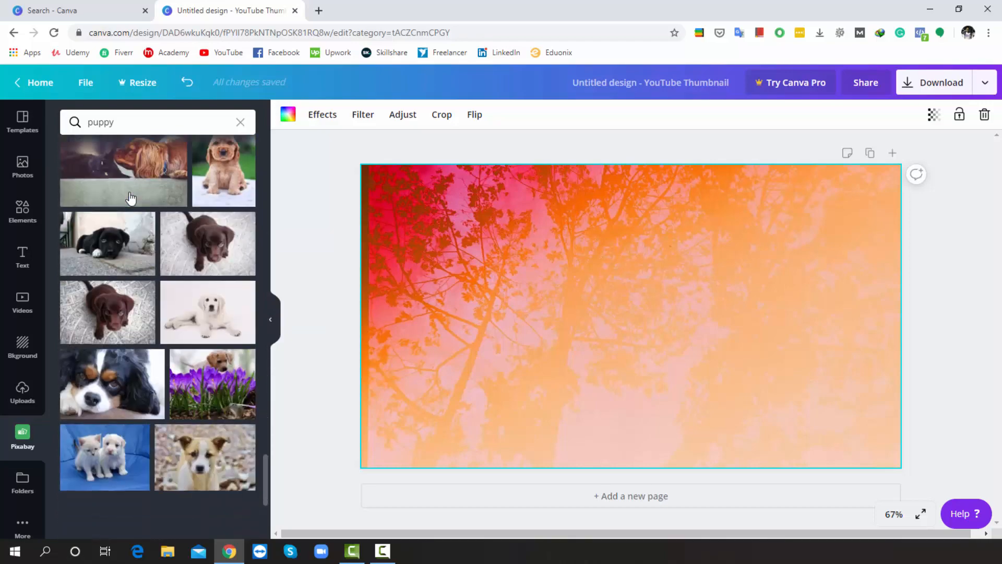
scroll(130, 198, down, 10)
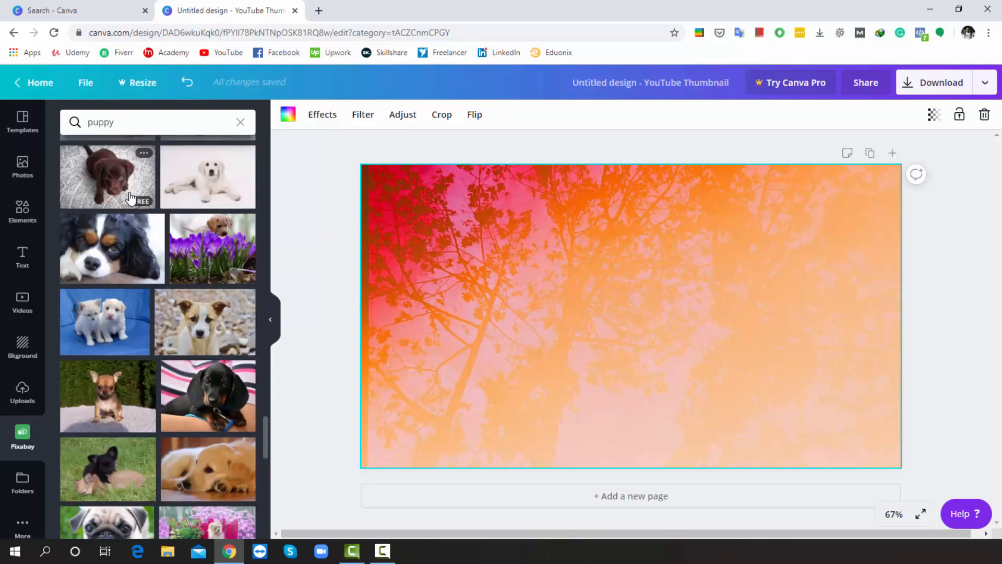
scroll(130, 197, down, 10)
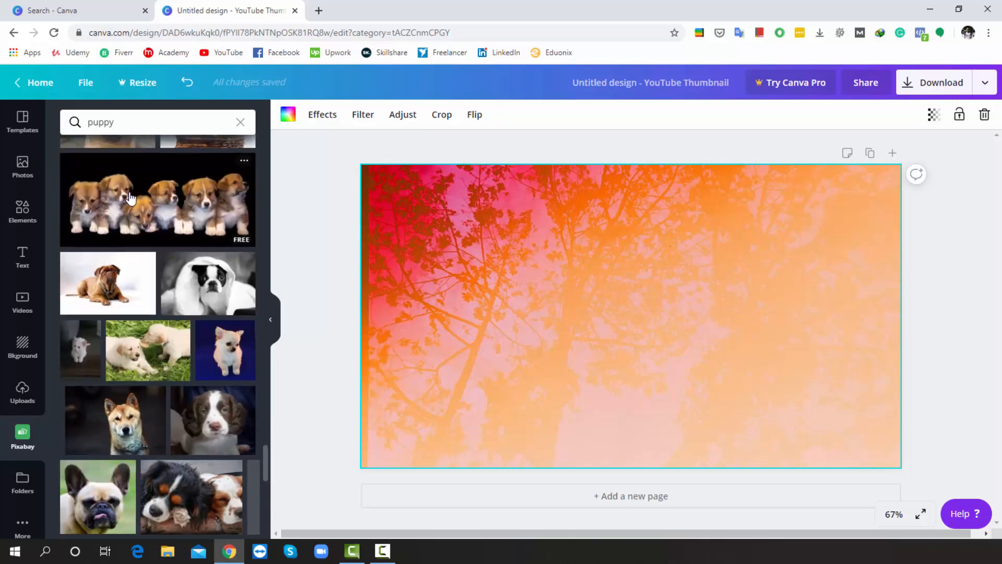
scroll(130, 197, down, 10)
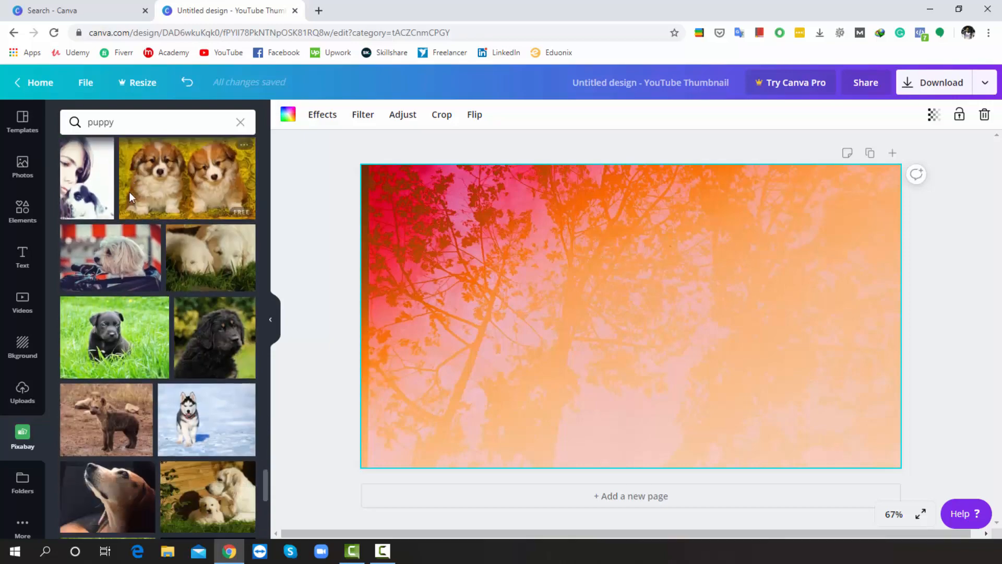
scroll(131, 197, down, 10)
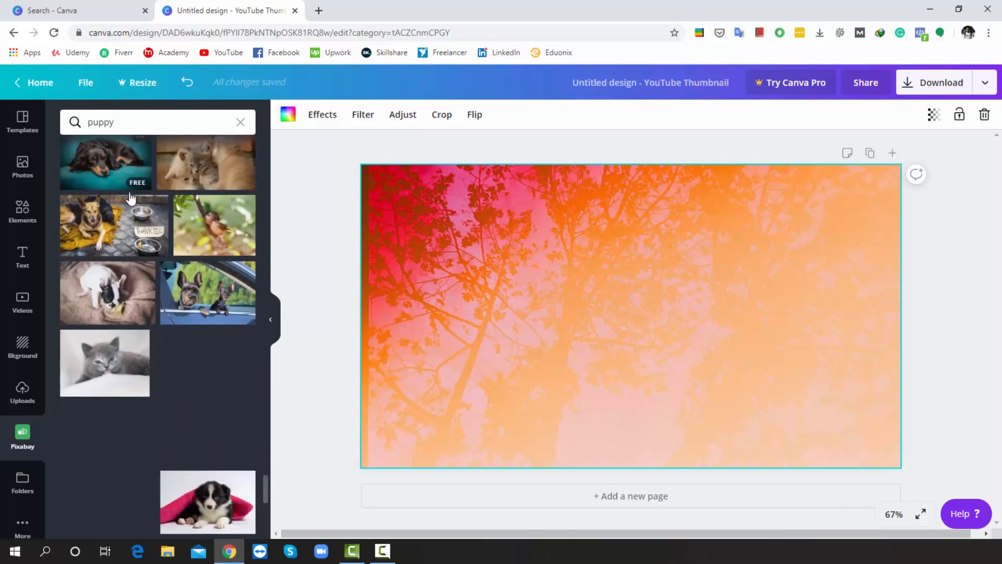
scroll(131, 197, down, 10)
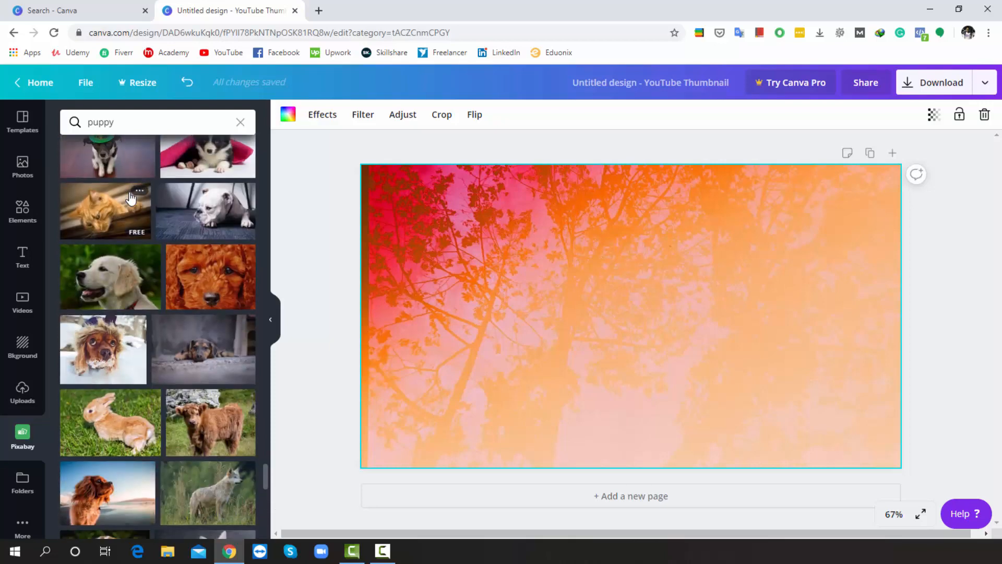
scroll(129, 196, down, 10)
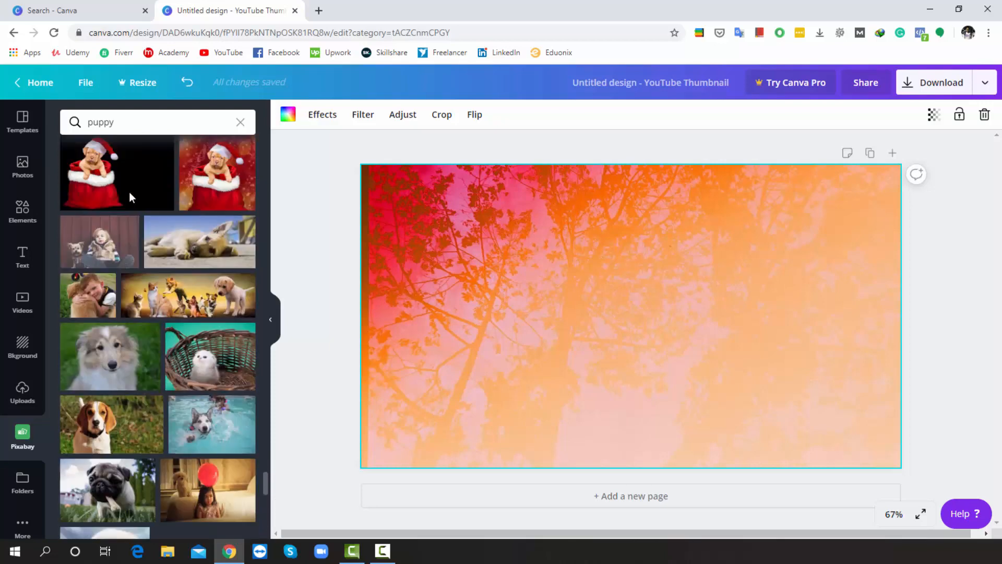
scroll(130, 198, down, 10)
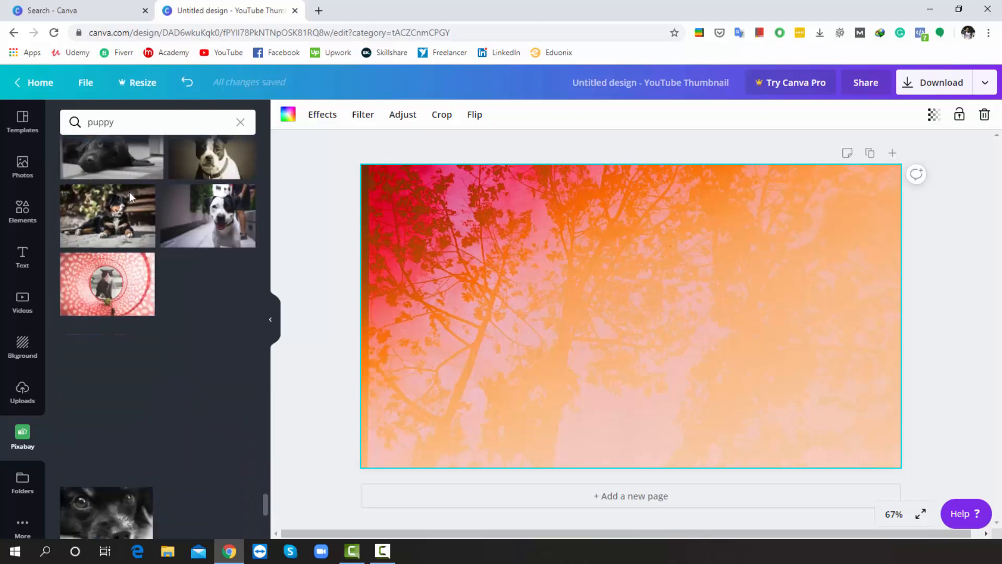
scroll(130, 197, down, 10)
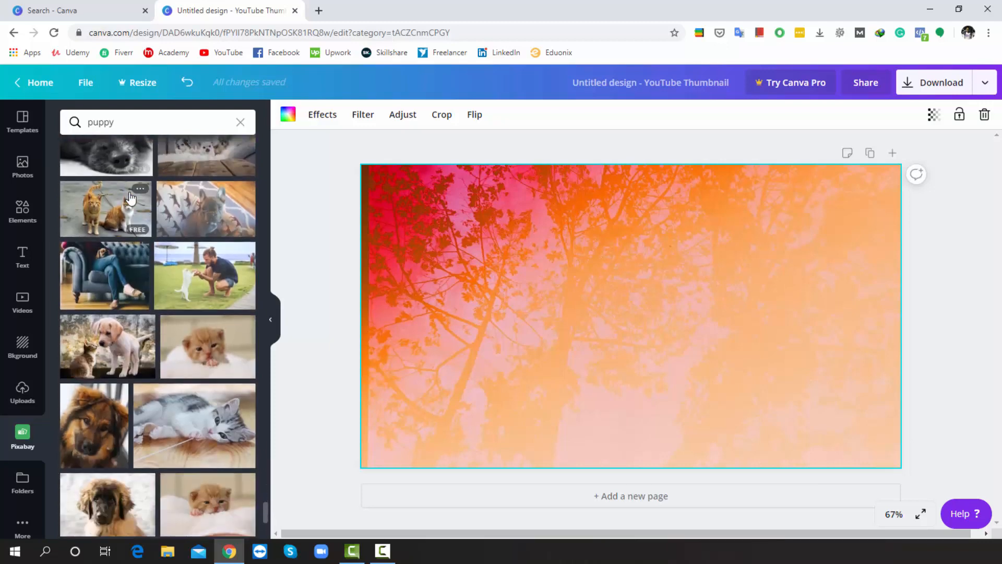
scroll(131, 197, down, 10)
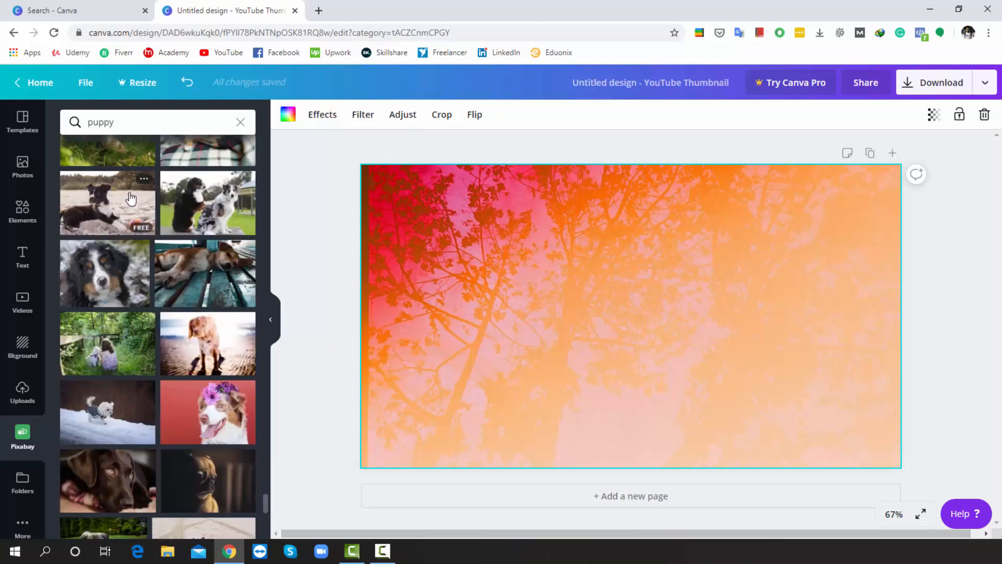
scroll(130, 198, down, 5)
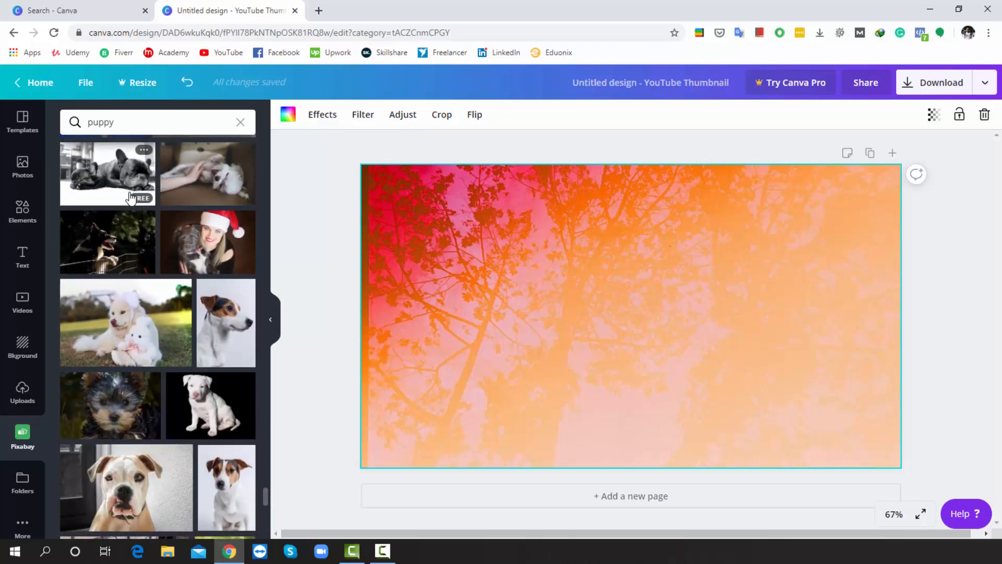
click(204, 243)
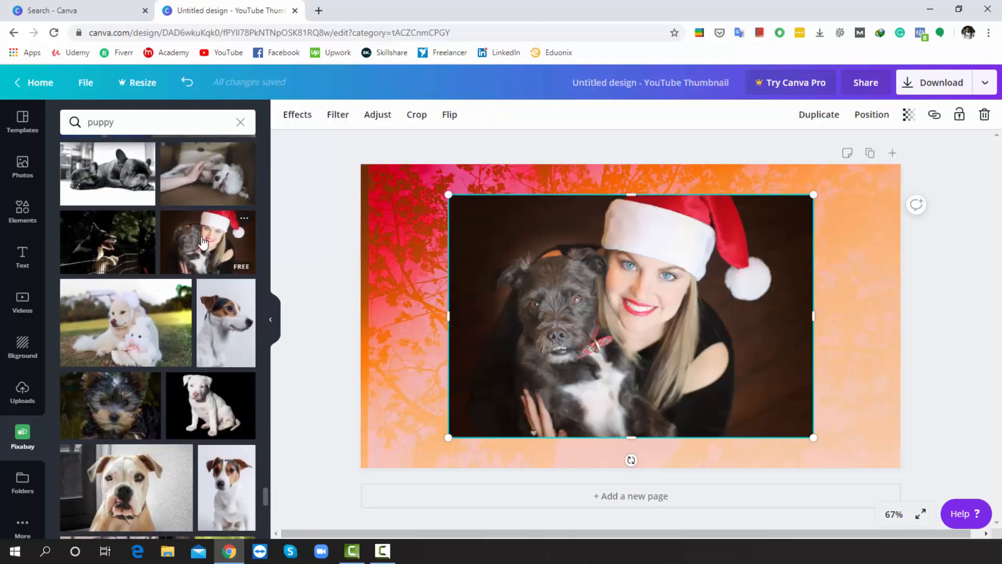
Enlarge the photo and position it to cover the left part of the canvas, full height
drag(484, 231, 376, 199)
drag(707, 407, 799, 477)
drag(743, 407, 699, 401)
drag(757, 316, 707, 316)
drag(619, 305, 593, 308)
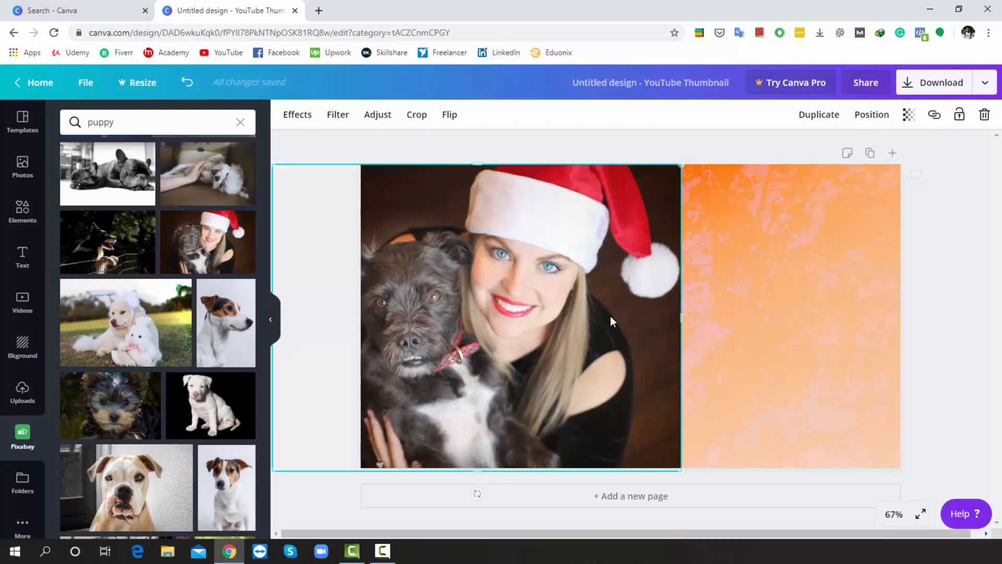
drag(678, 325, 630, 336)
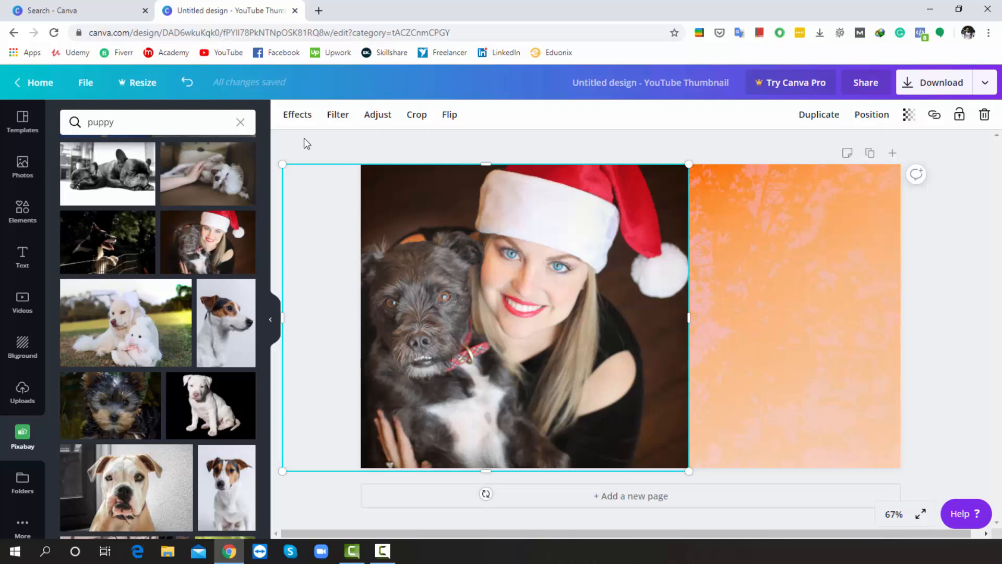
Add a subheading reading "How To Train Your" and move it onto the orange right side of the canvas
click(11, 265)
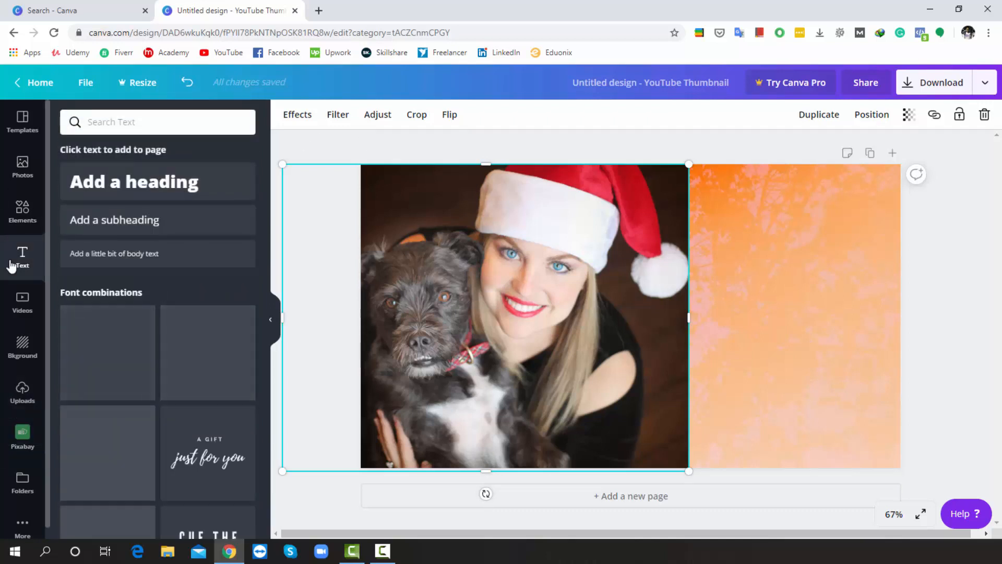
click(126, 221)
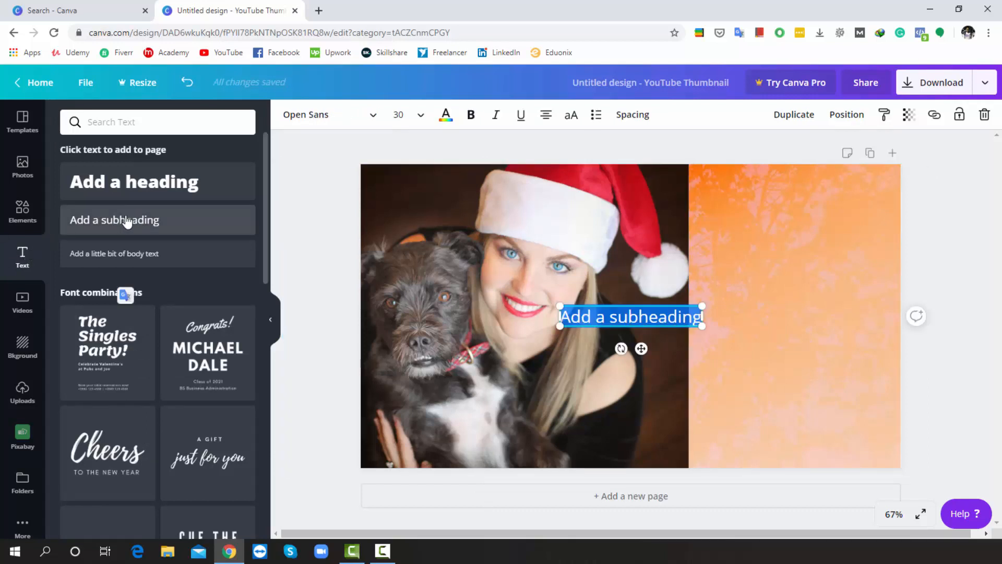
text(How)
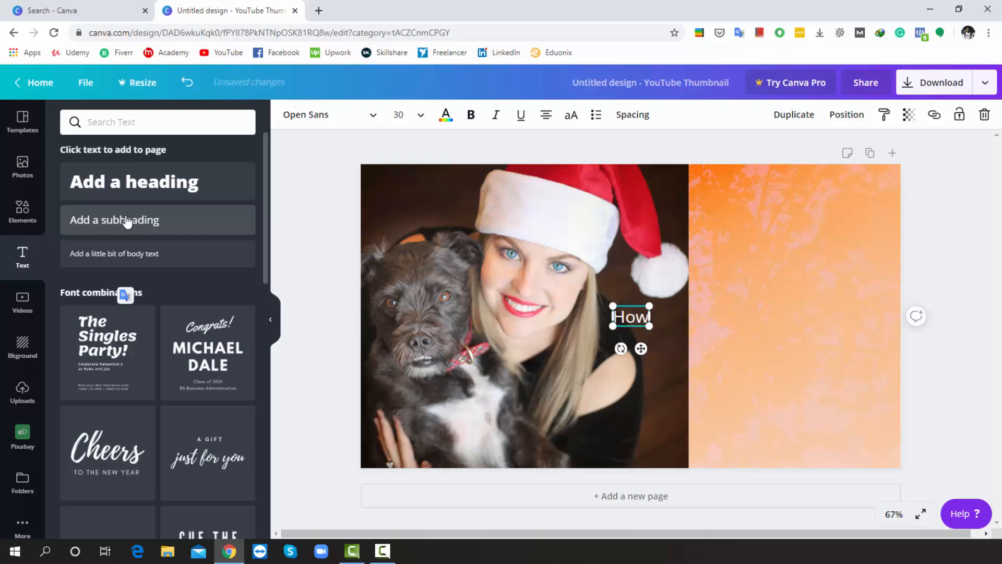
text( To Tra)
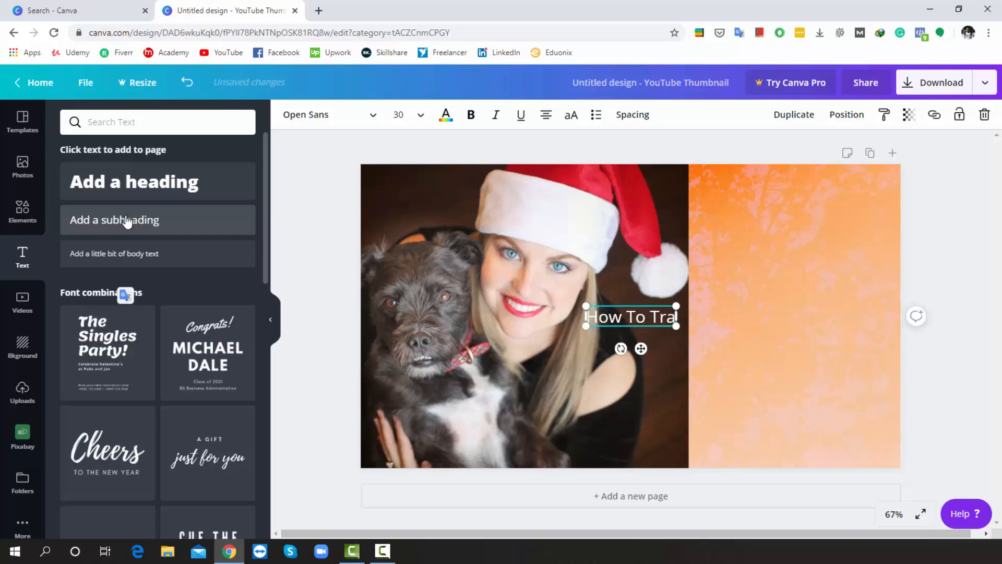
text(in Your)
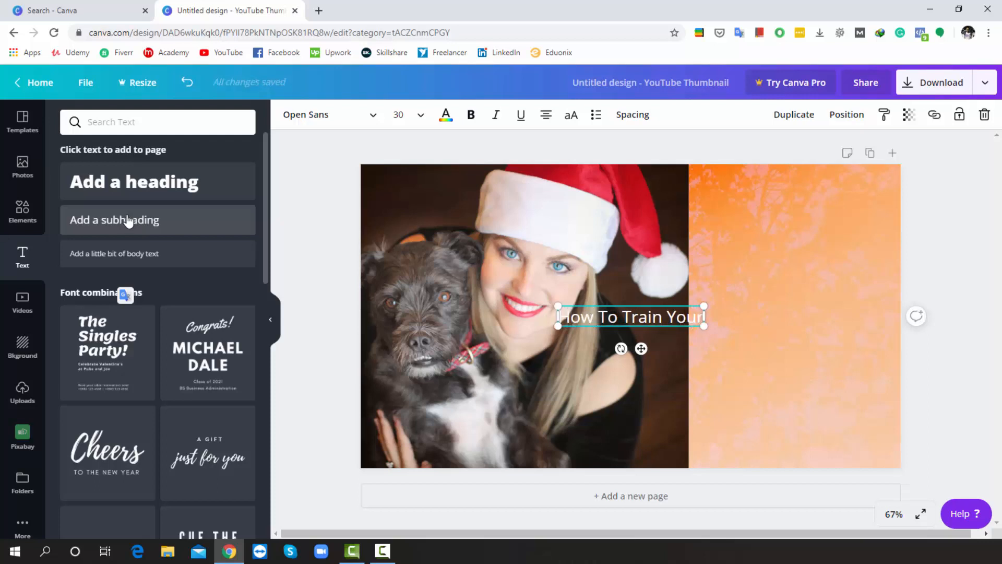
drag(642, 348, 801, 280)
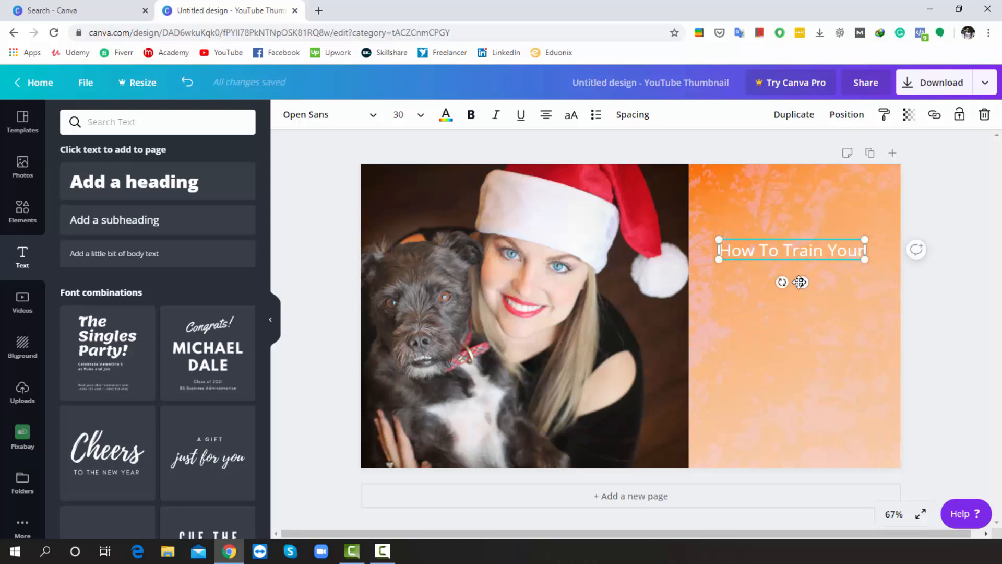
Set the subheading to size 42 in League Spartan, widen its box and move it higher on the orange area
click(421, 119)
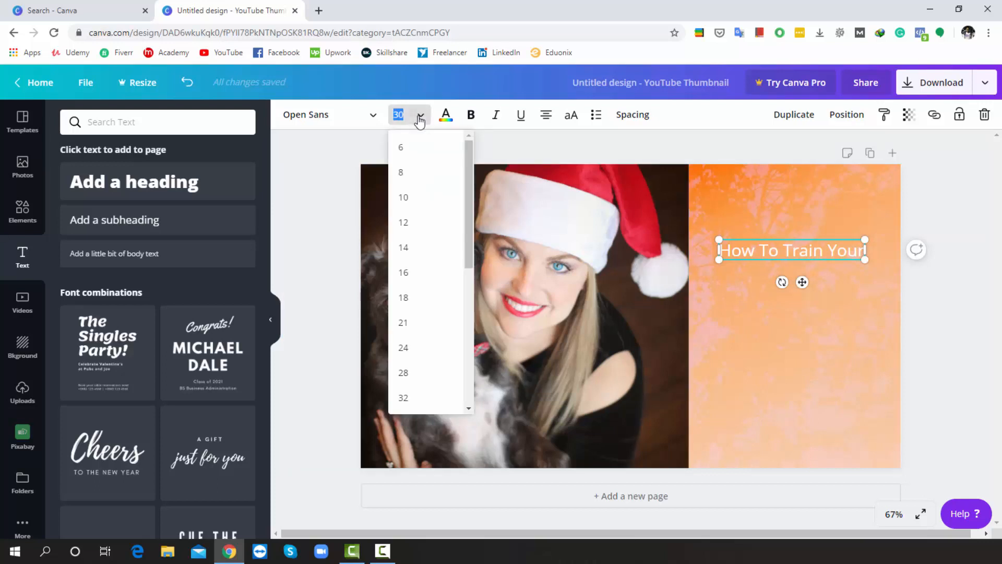
scroll(422, 307, down, 3)
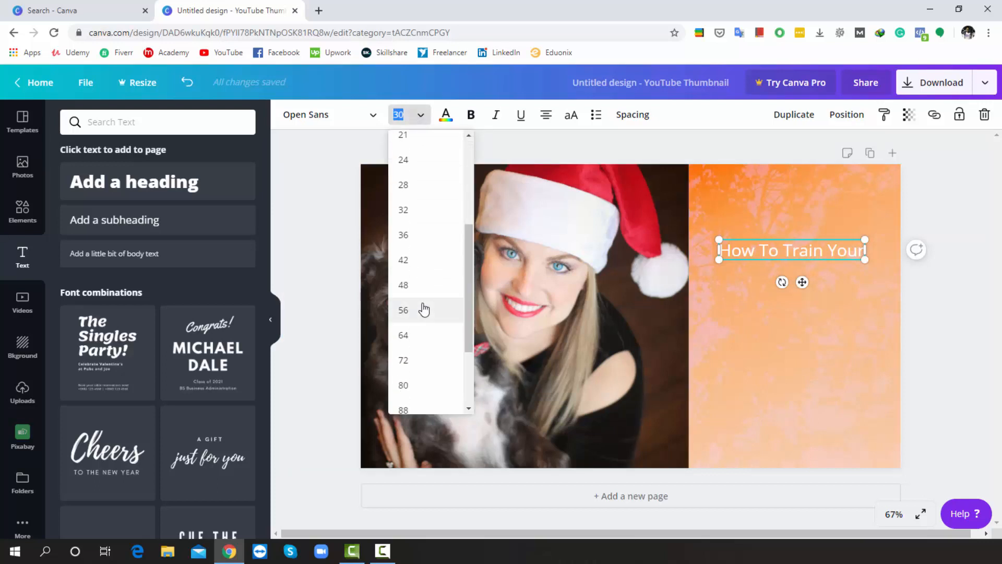
click(405, 260)
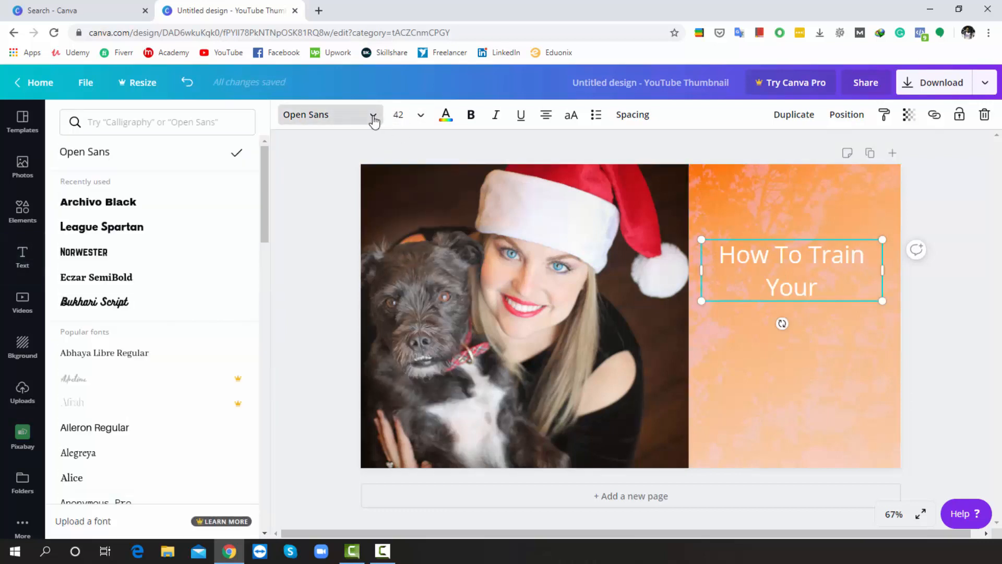
click(116, 233)
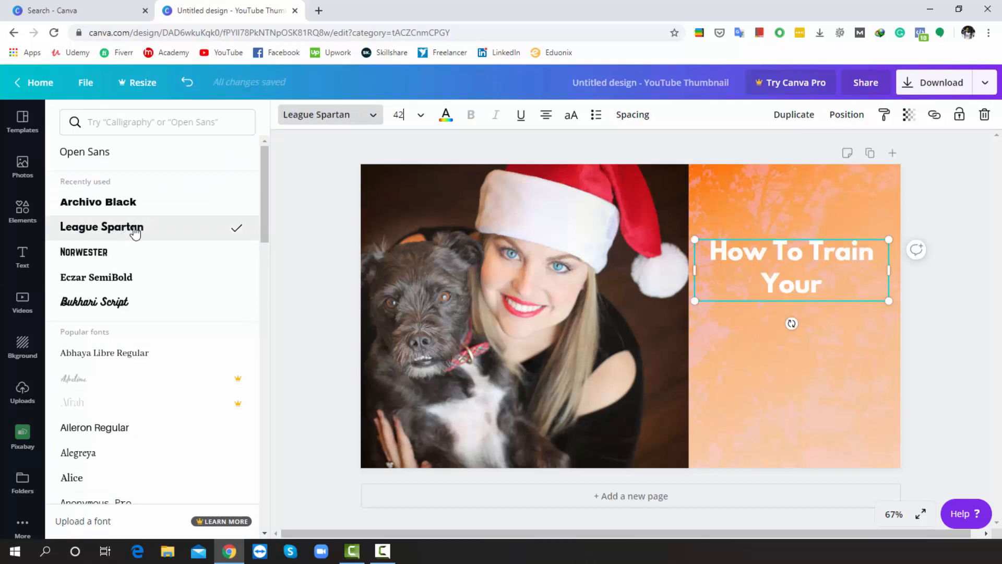
drag(893, 270, 929, 270)
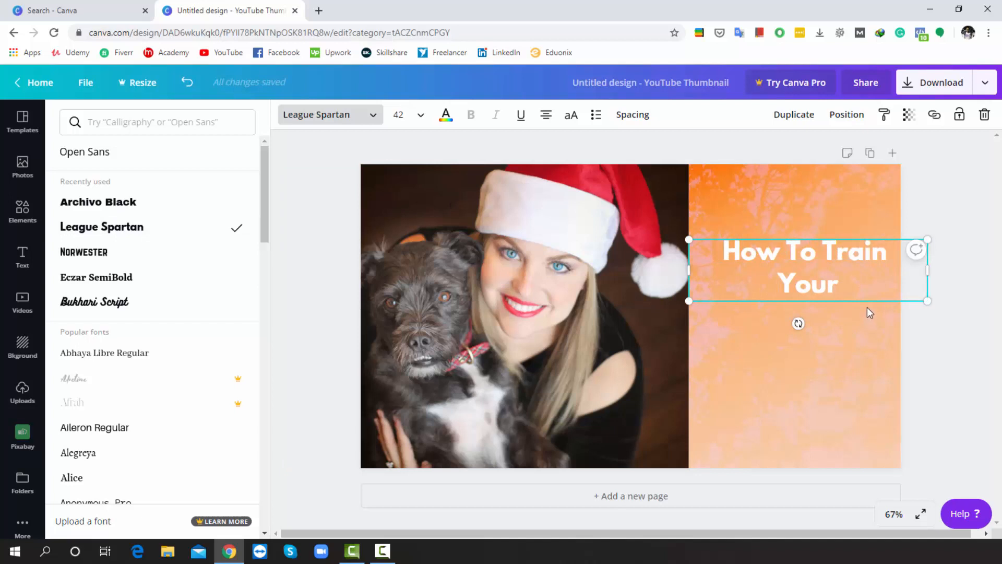
drag(866, 302, 853, 273)
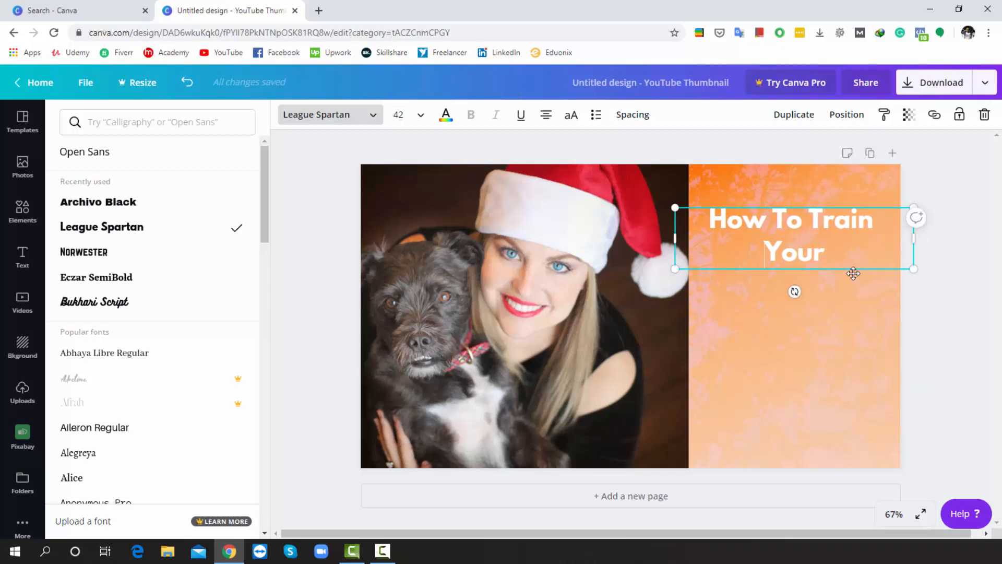
Add a heading reading "#Puppy" and place it below the "How To Train Your" text
click(22, 257)
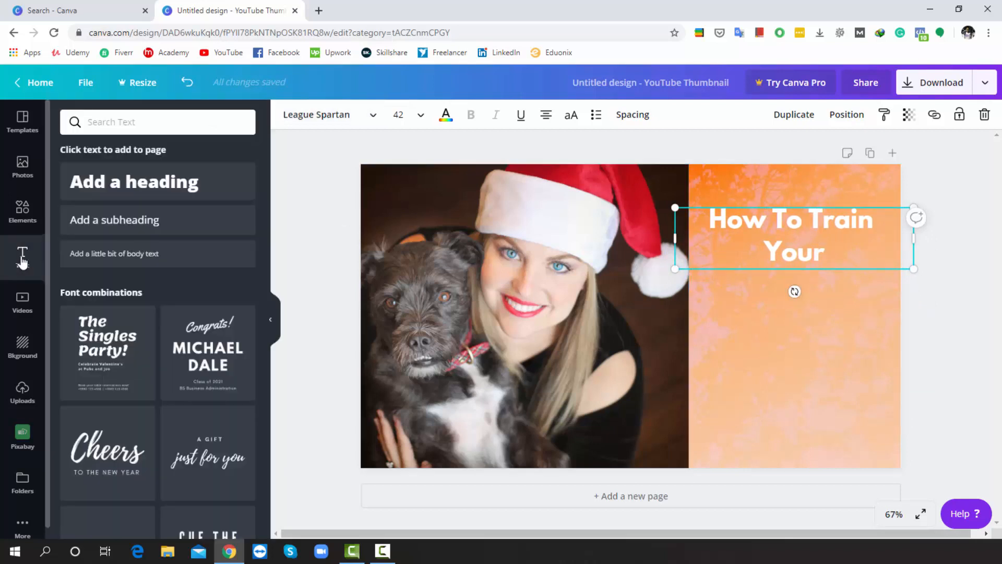
click(138, 188)
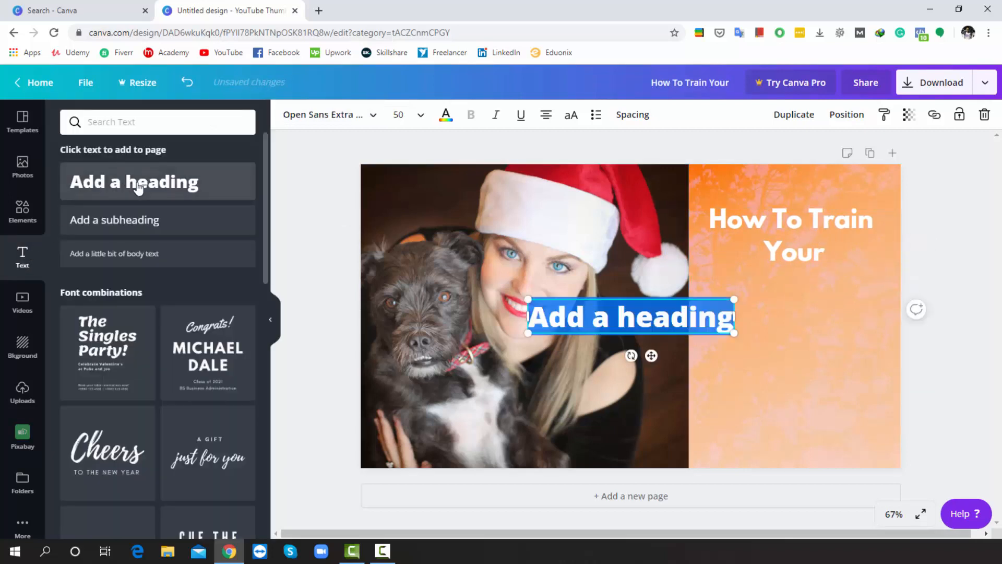
key(BackSpace)
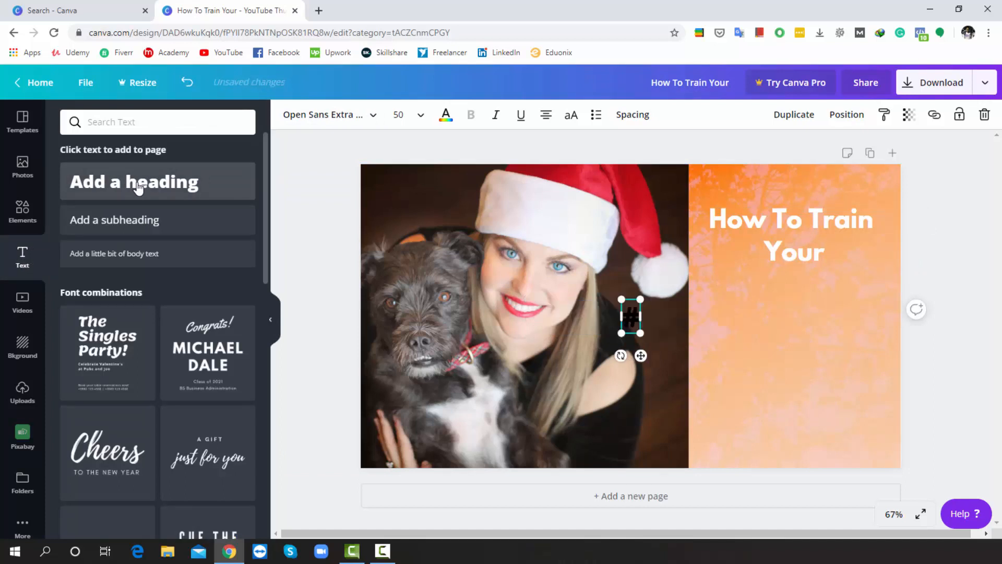
text(#Puppy)
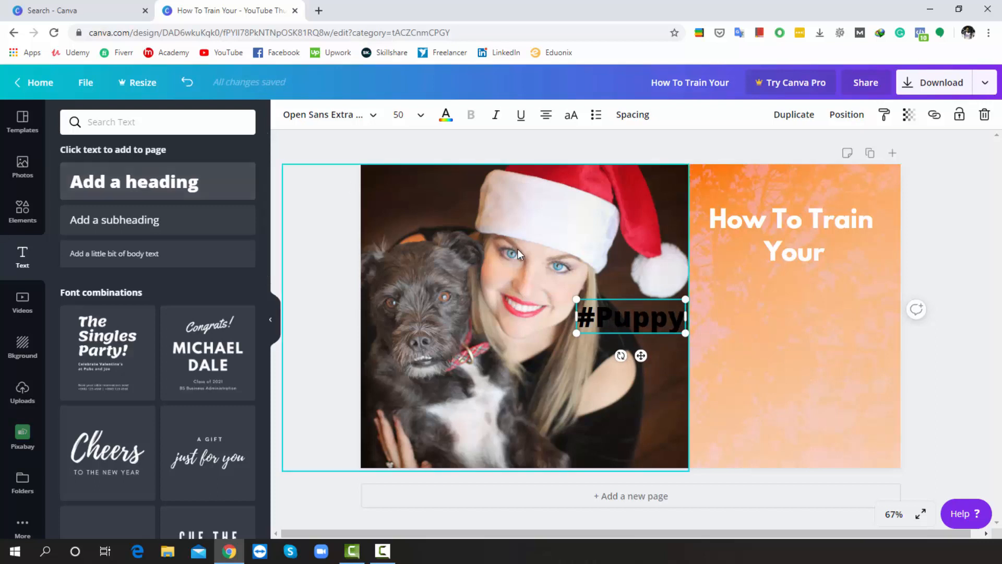
drag(642, 357, 802, 332)
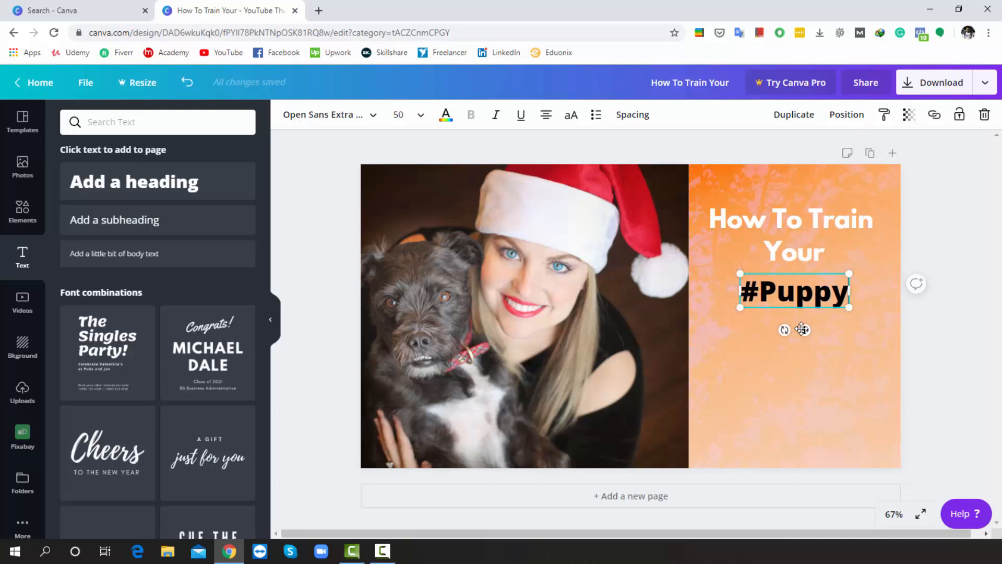
Try several fonts on the #Puppy heading and settle on Norwester
click(365, 114)
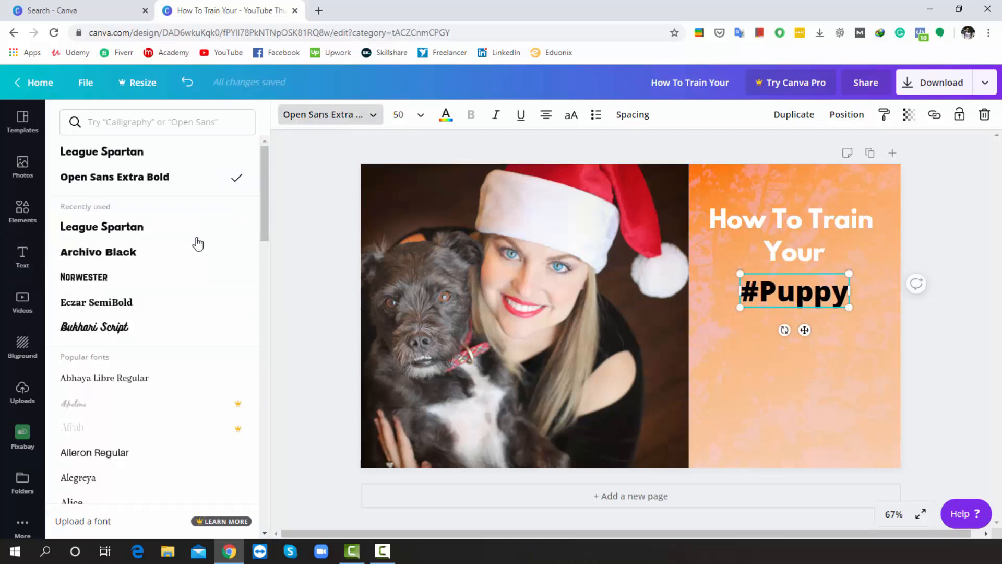
scroll(191, 261, down, 15)
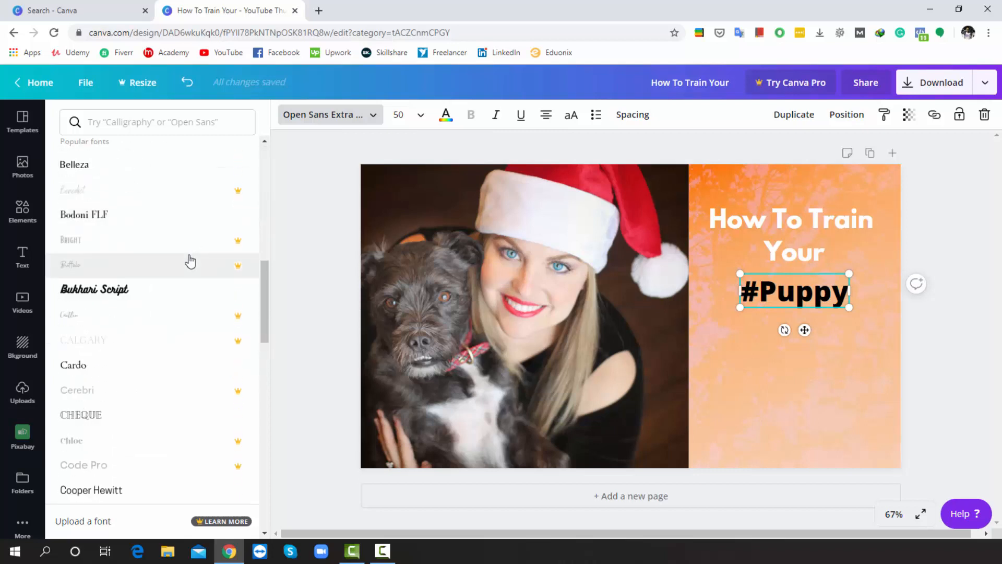
scroll(190, 261, up, 3)
scroll(190, 261, down, 10)
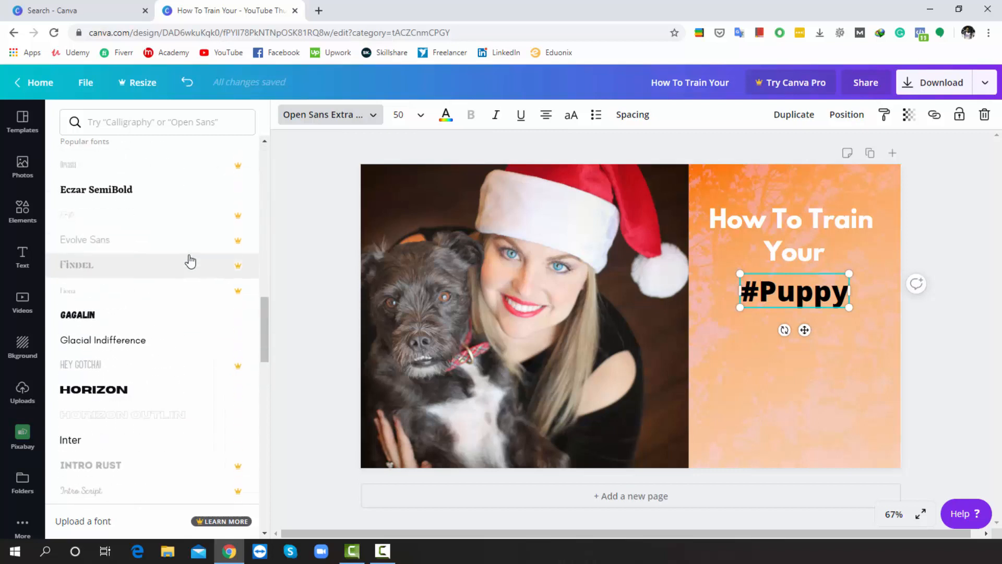
scroll(190, 261, up, 3)
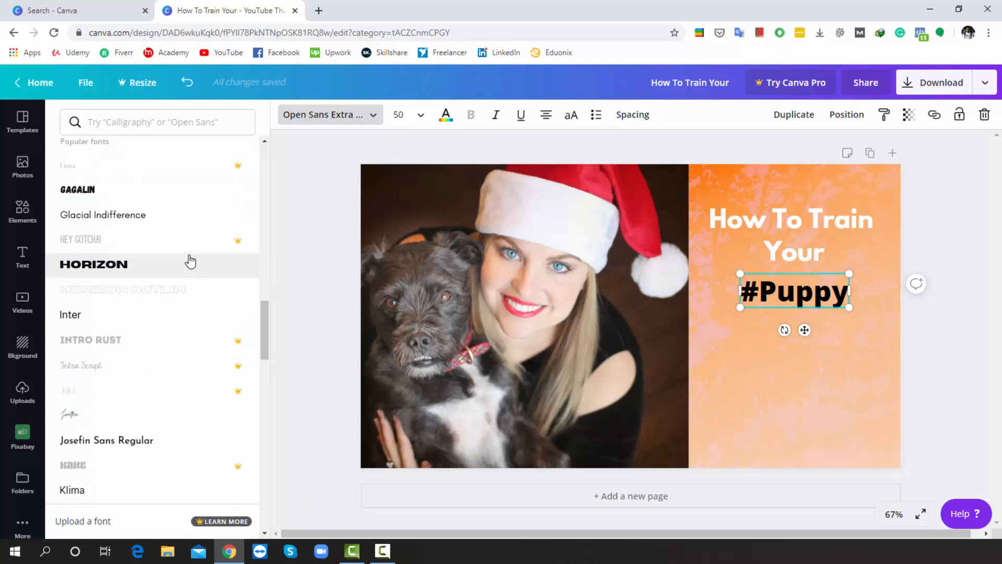
click(110, 266)
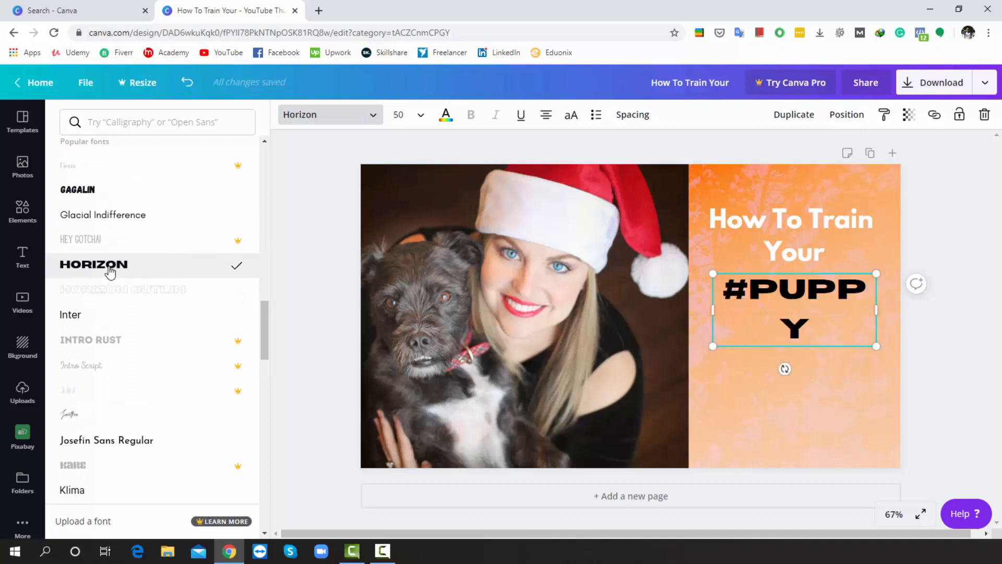
scroll(110, 270, down, 5)
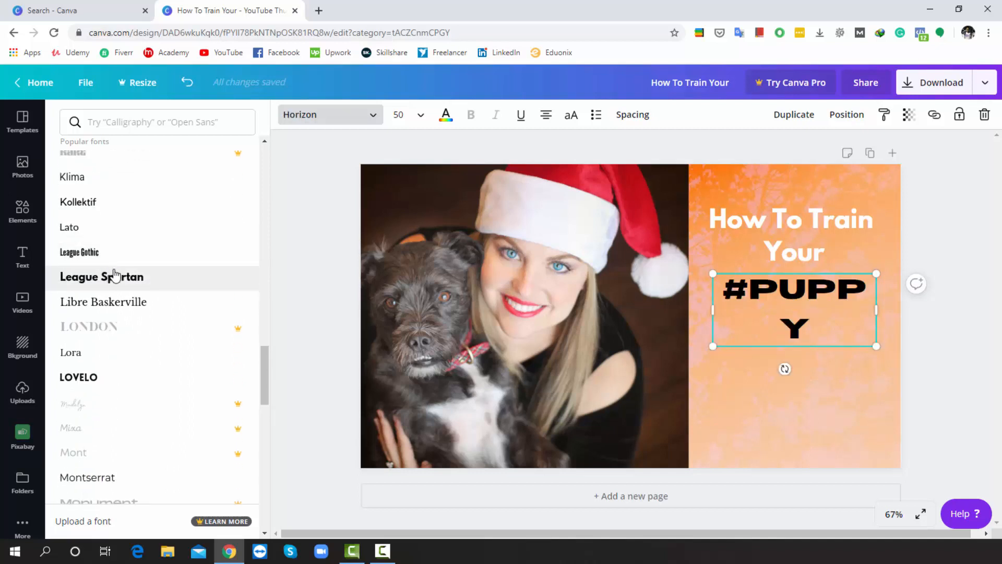
click(117, 276)
scroll(119, 279, down, 10)
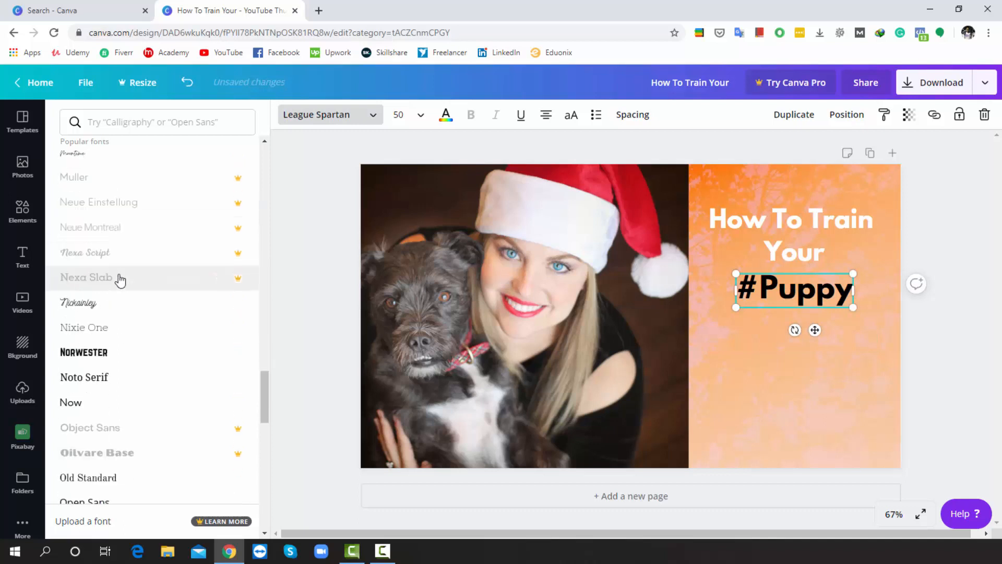
scroll(118, 280, down, 2)
scroll(116, 284, up, 2)
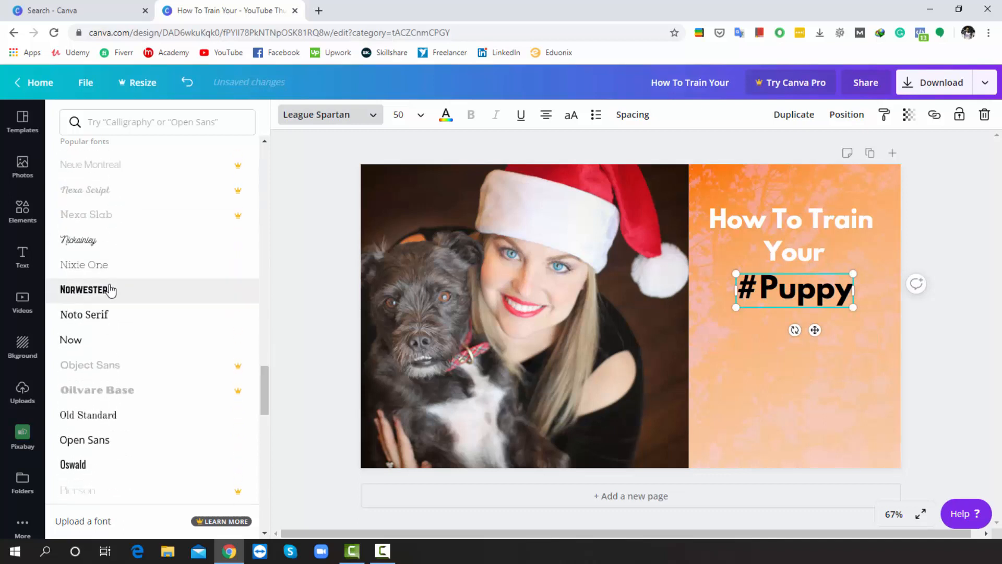
click(111, 289)
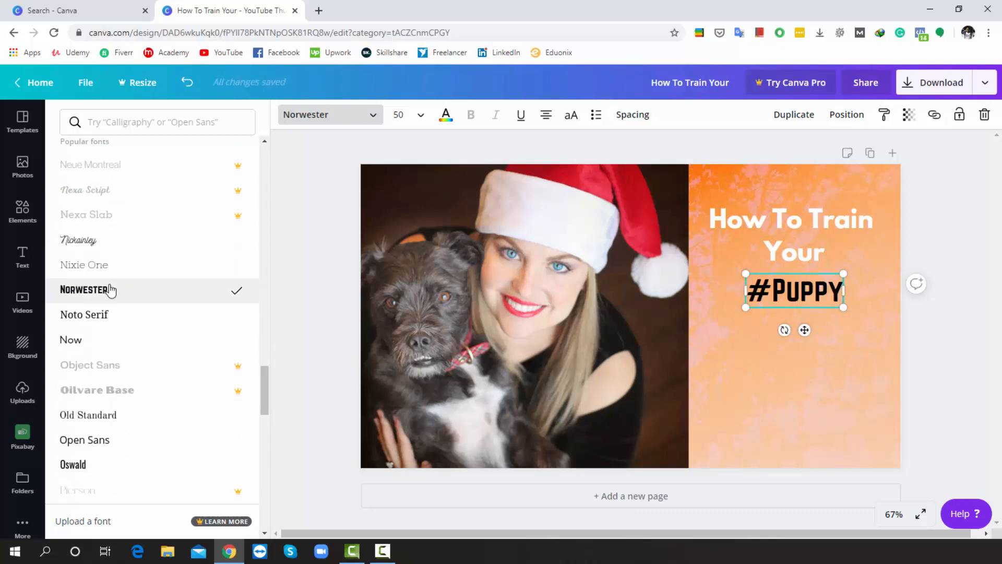
Set the #Puppy heading size to 64 and deselect it
click(419, 116)
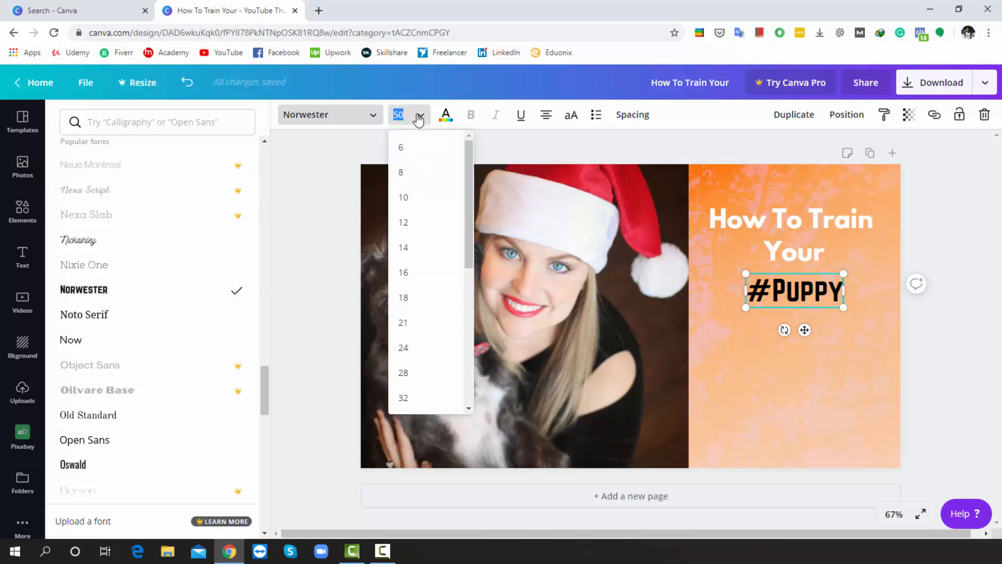
scroll(407, 286, down, 3)
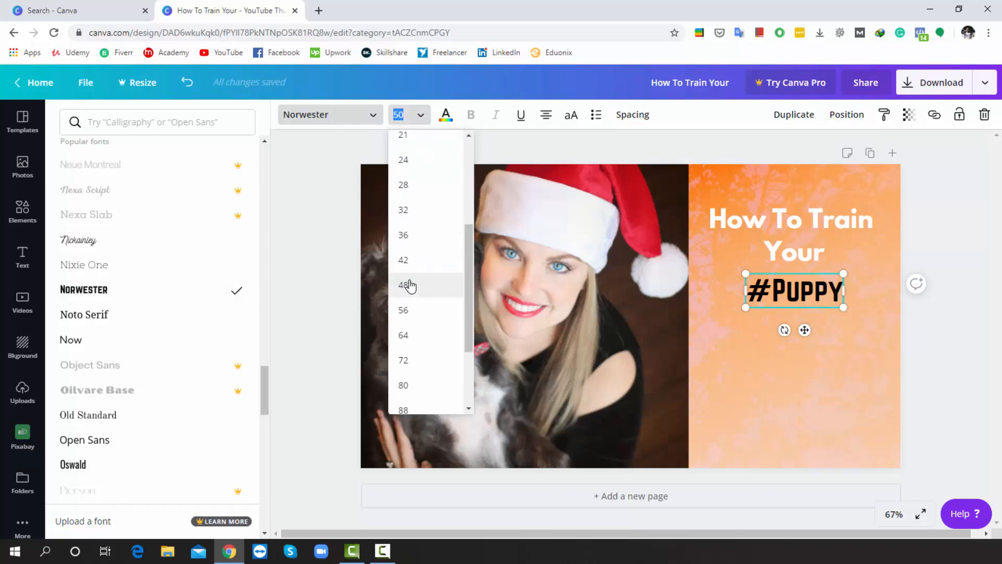
click(409, 336)
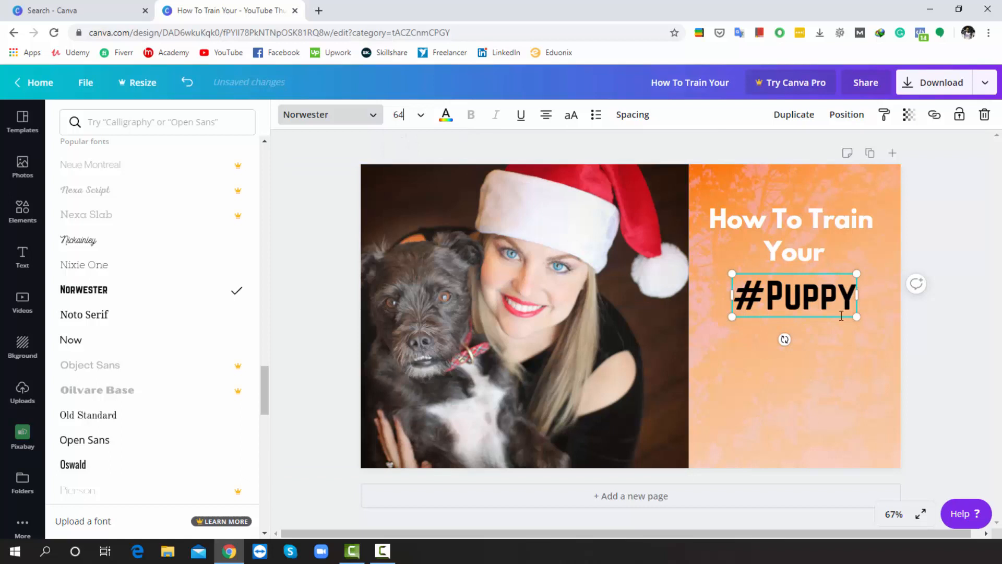
mouse_move(840, 319)
mouse_down()
mouse_move(830, 317)
mouse_move(839, 314)
mouse_up()
click(933, 186)
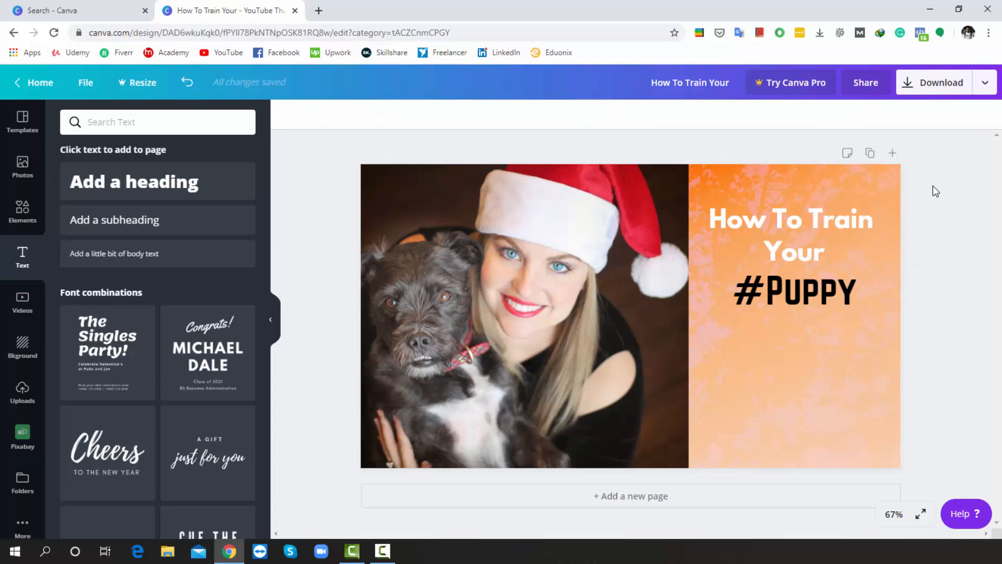
Add a square shape and stretch it over the text block on the orange side
click(27, 214)
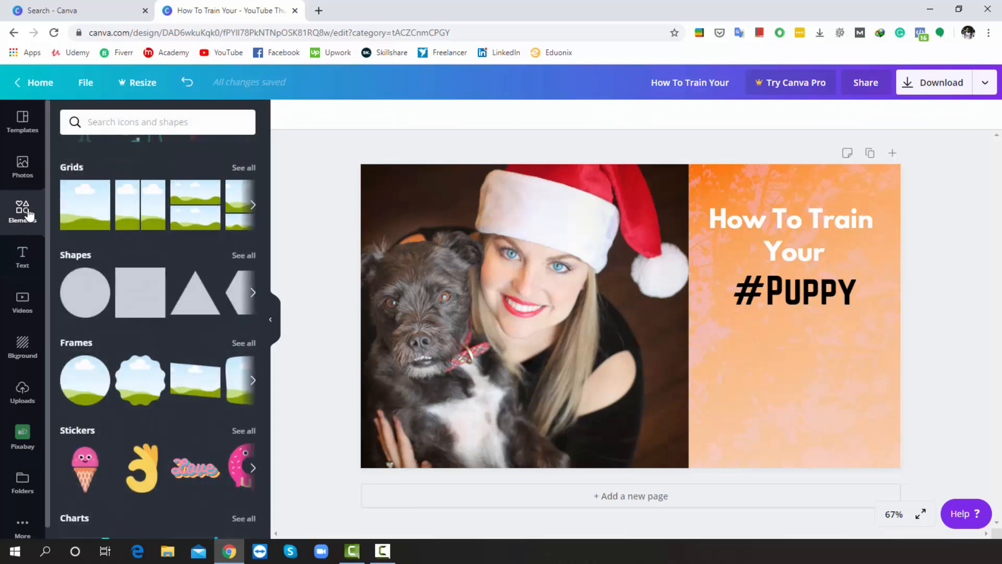
click(142, 295)
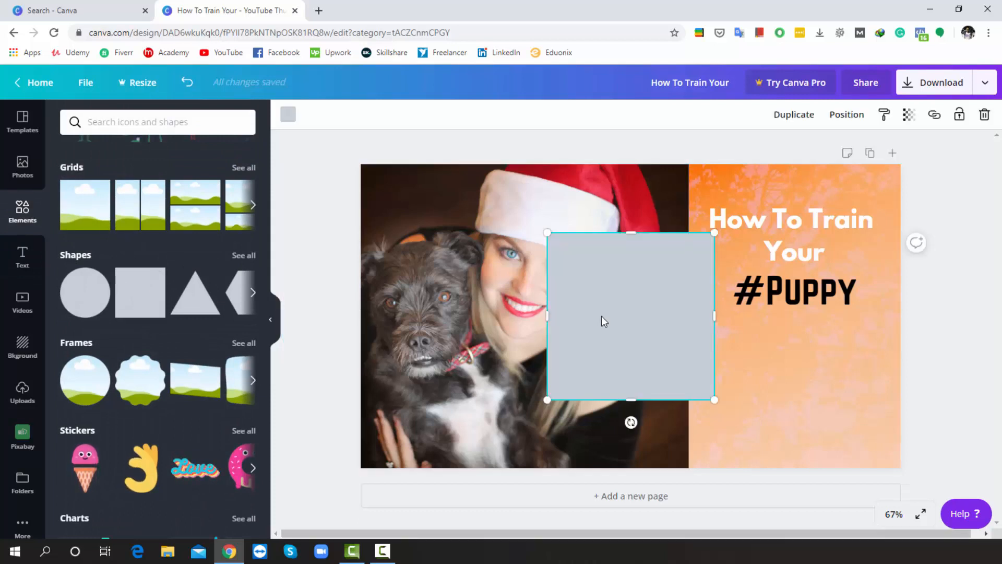
drag(617, 306, 784, 250)
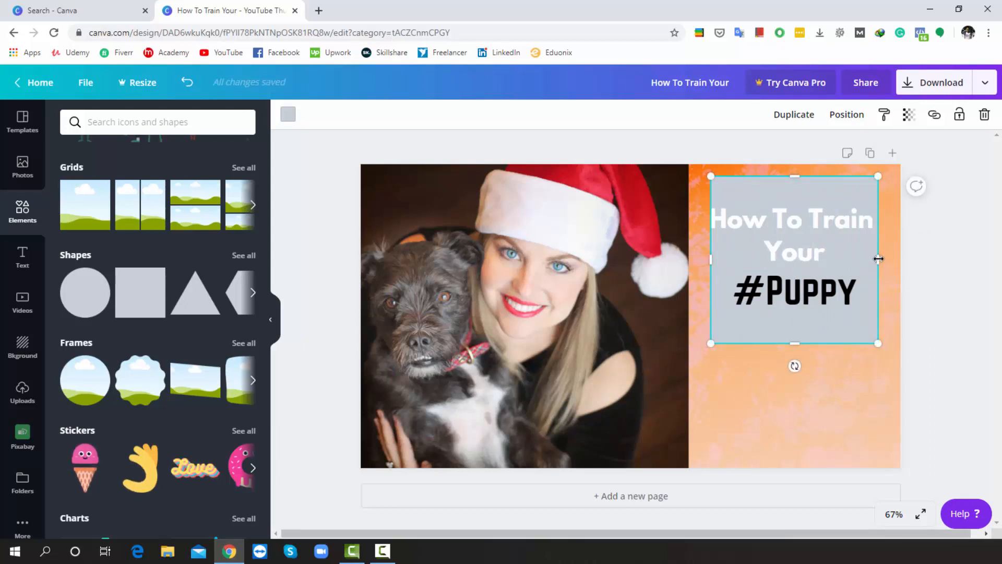
drag(873, 255, 888, 255)
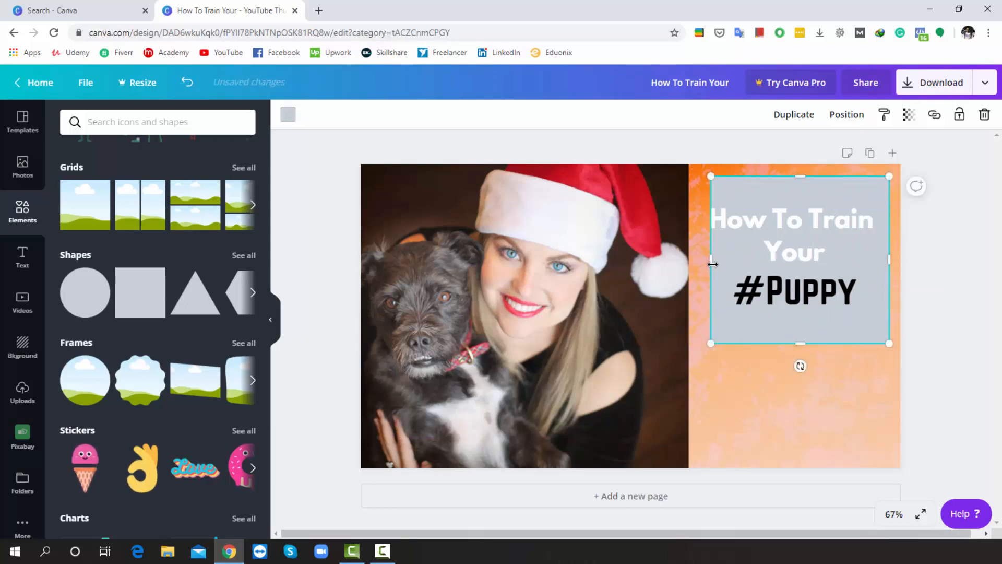
drag(713, 264, 697, 261)
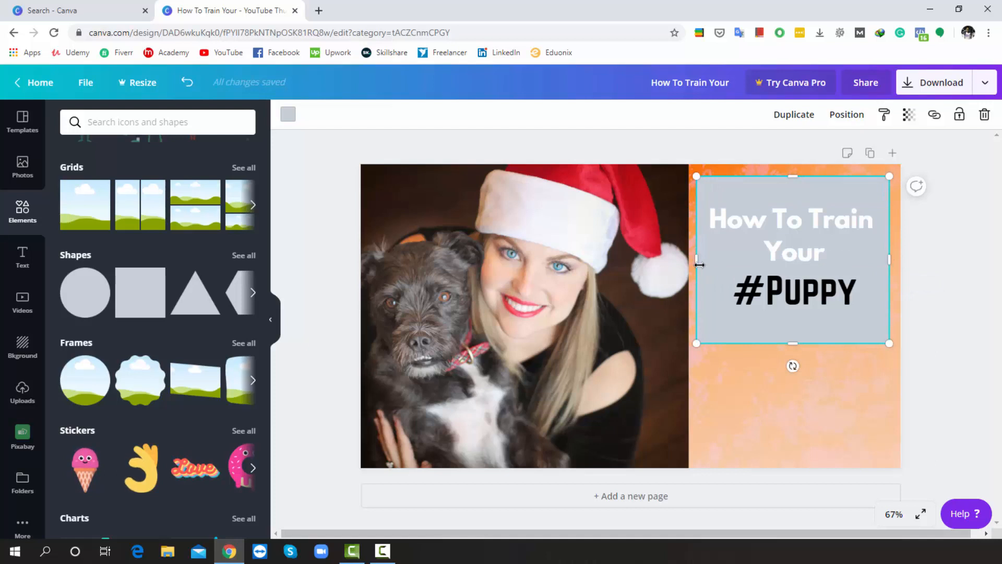
Fill the square shape with pink and set its transparency to 62
click(288, 115)
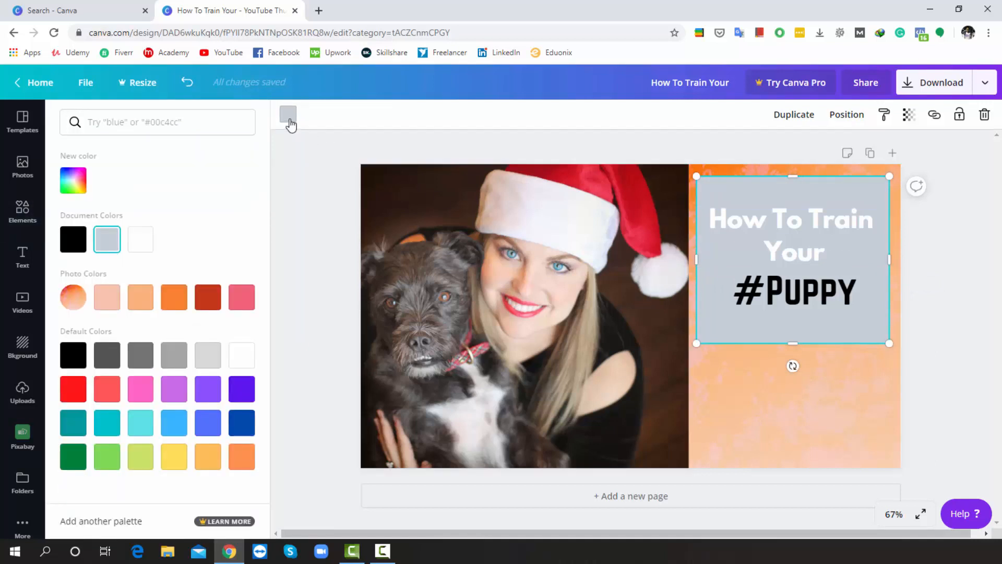
click(141, 391)
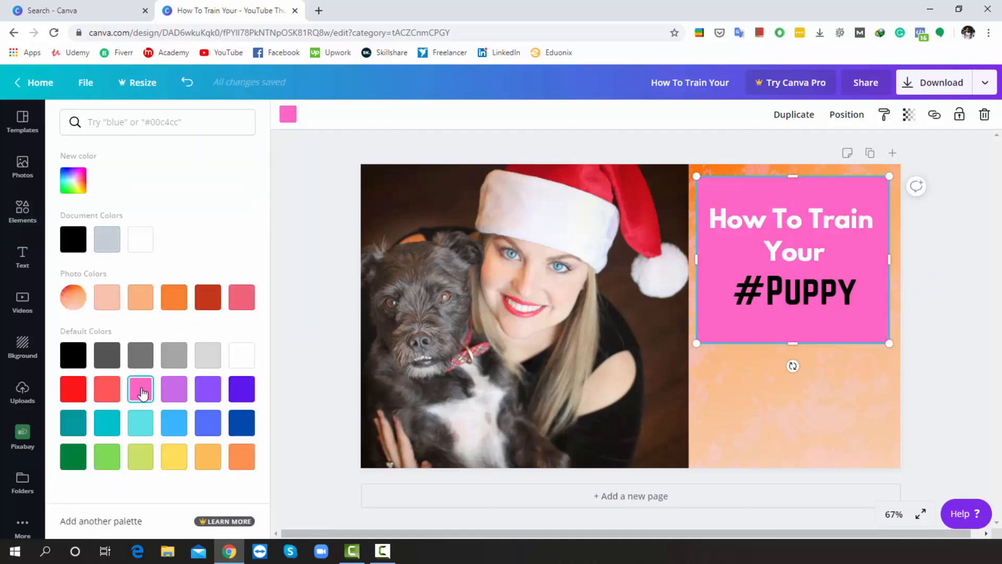
click(909, 116)
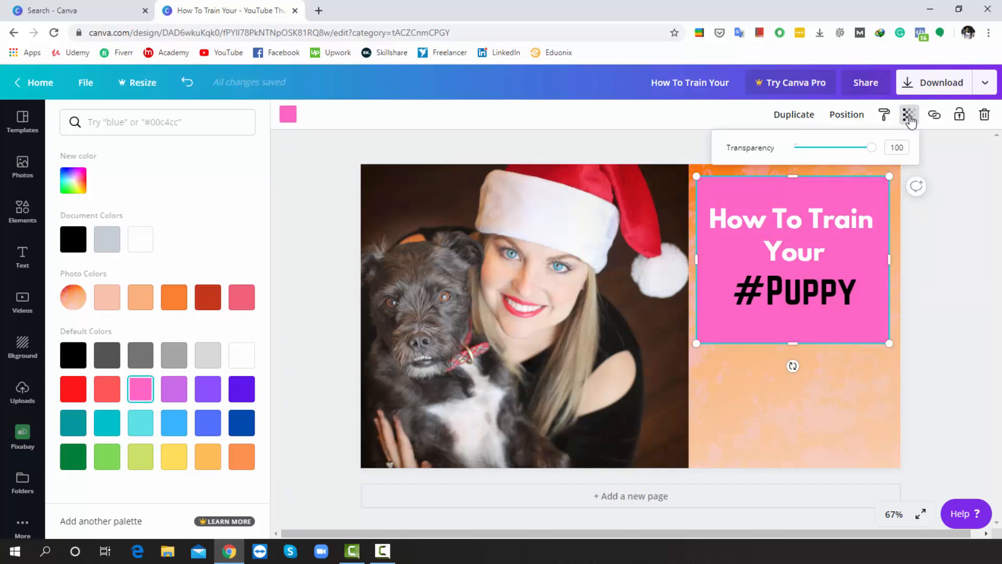
drag(876, 152, 846, 155)
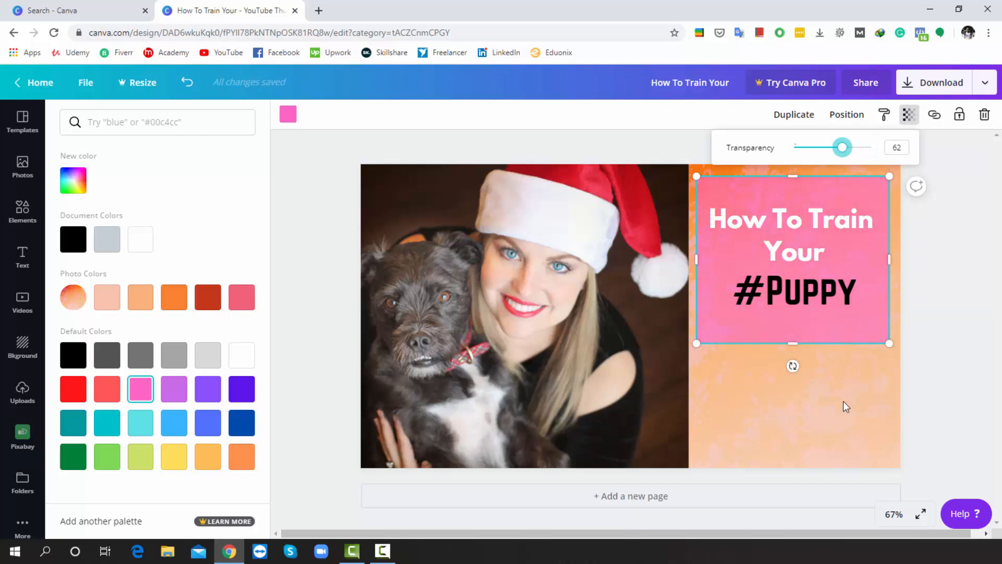
click(844, 402)
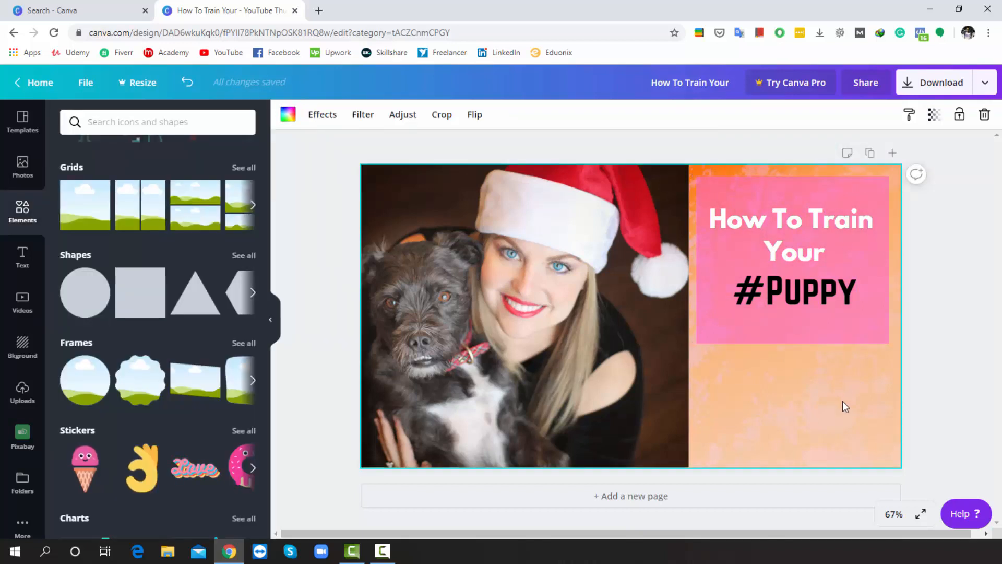
Adjust the background image to brightness -88, contrast 100, saturation -17, tint -79, blur 1, X-Process -100 and vignette 100
click(363, 116)
click(403, 116)
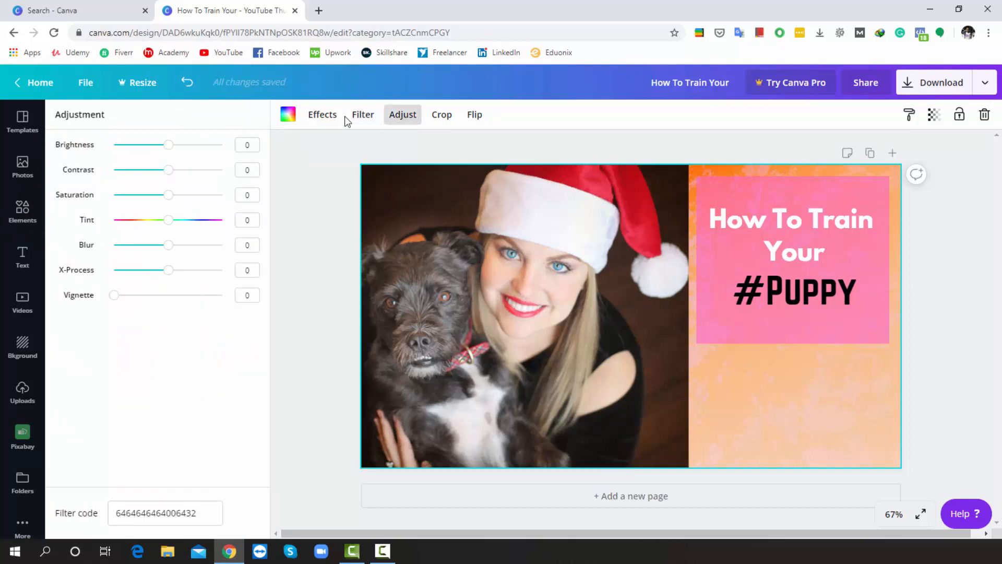
drag(168, 145, 275, 177)
click(152, 146)
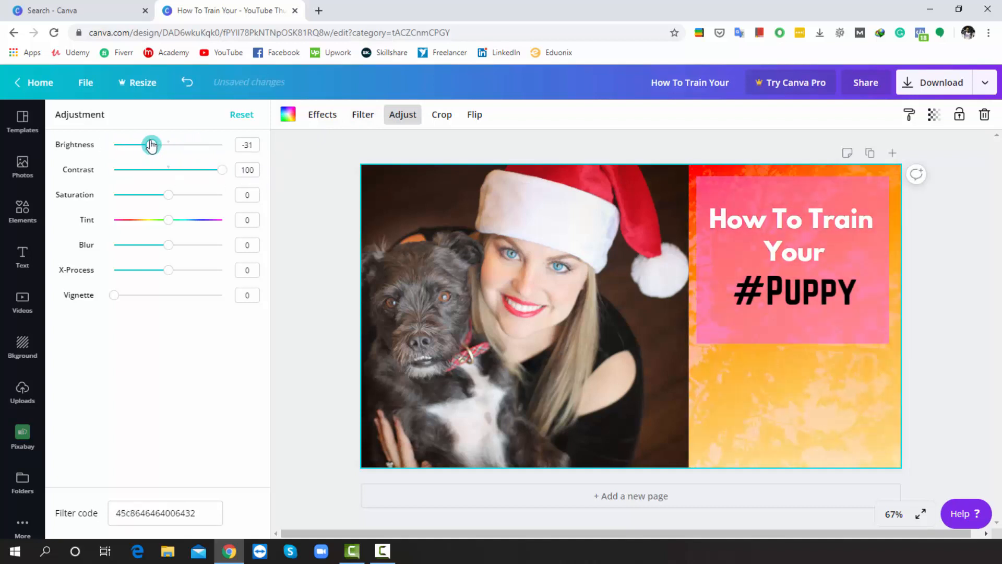
drag(151, 146, 130, 145)
drag(167, 195, 101, 258)
drag(160, 252, 95, 251)
drag(114, 297, 251, 292)
drag(131, 145, 117, 163)
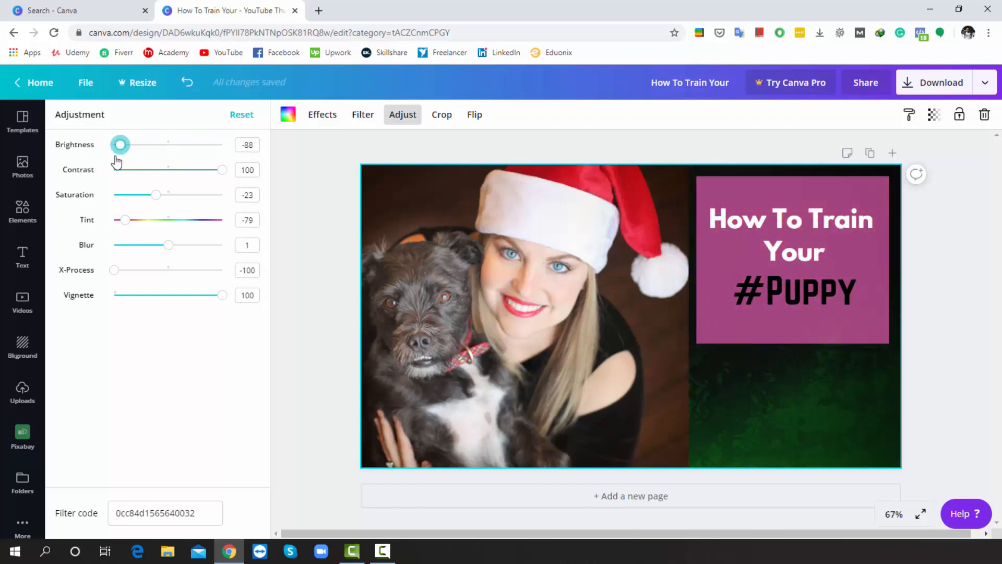
drag(187, 176, 236, 189)
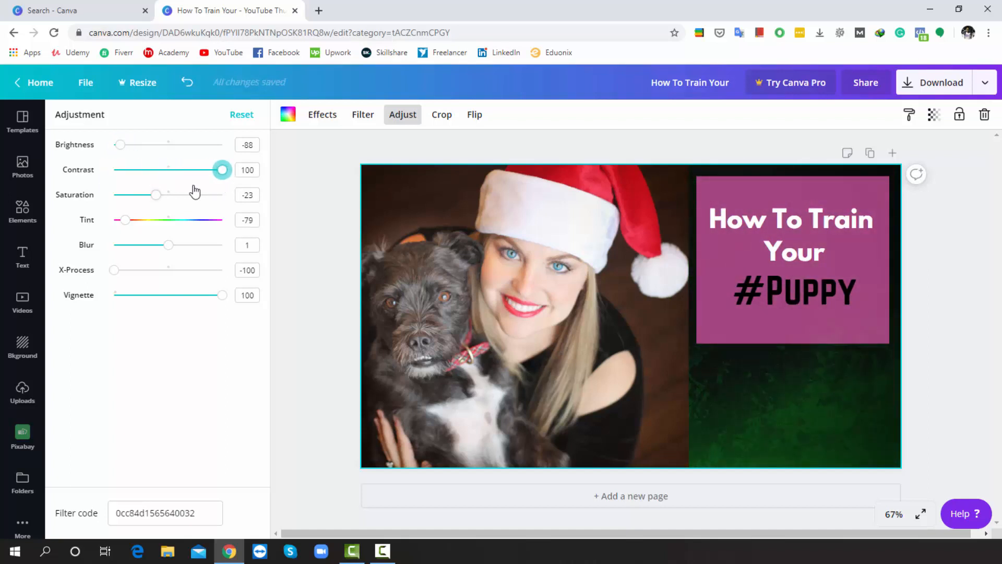
mouse_move(154, 194)
mouse_down()
mouse_move(248, 201)
mouse_move(147, 211)
mouse_move(187, 212)
mouse_move(68, 206)
mouse_move(170, 205)
mouse_move(160, 207)
mouse_up()
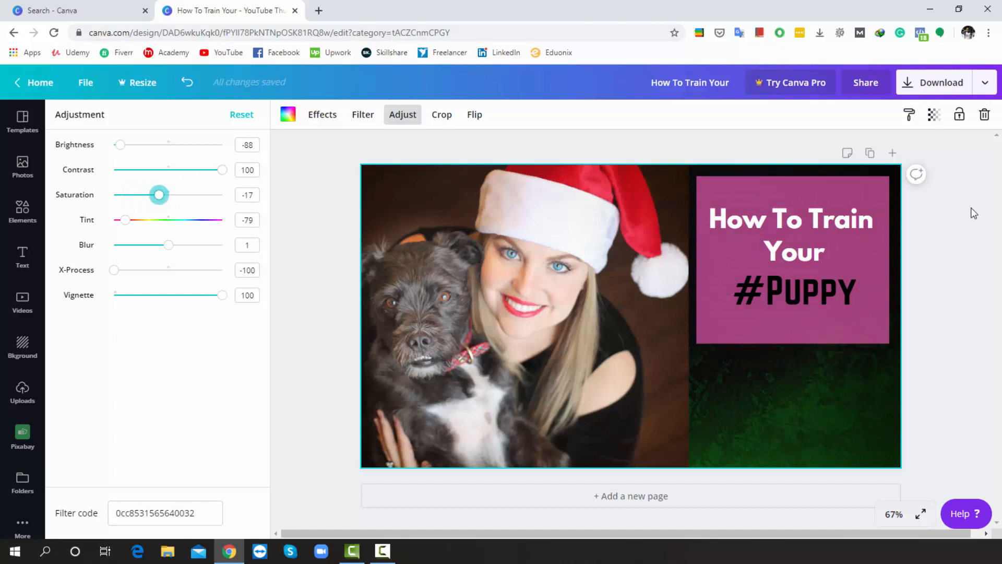
click(945, 269)
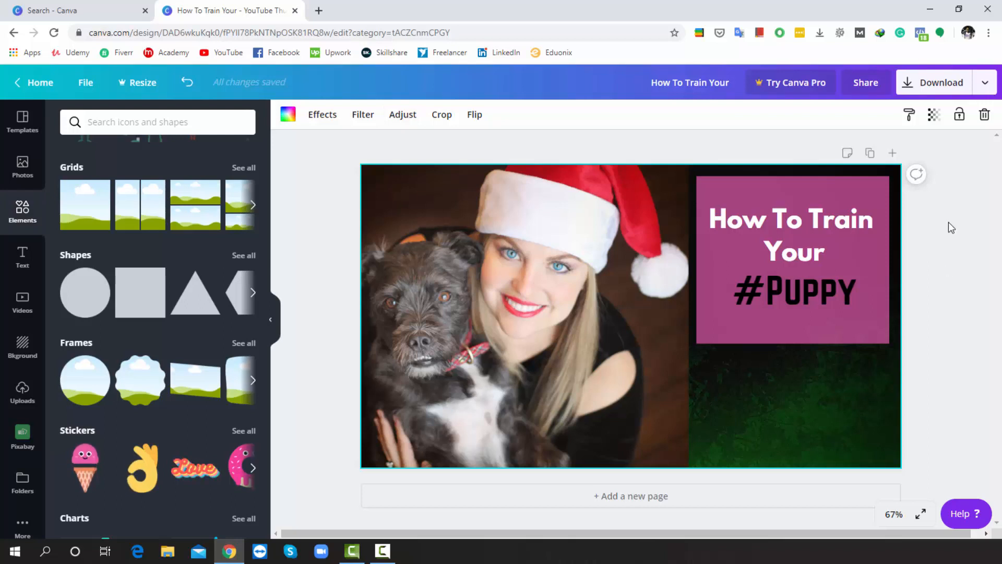
Download the design as a PNG file and open the downloaded image
click(987, 84)
click(875, 157)
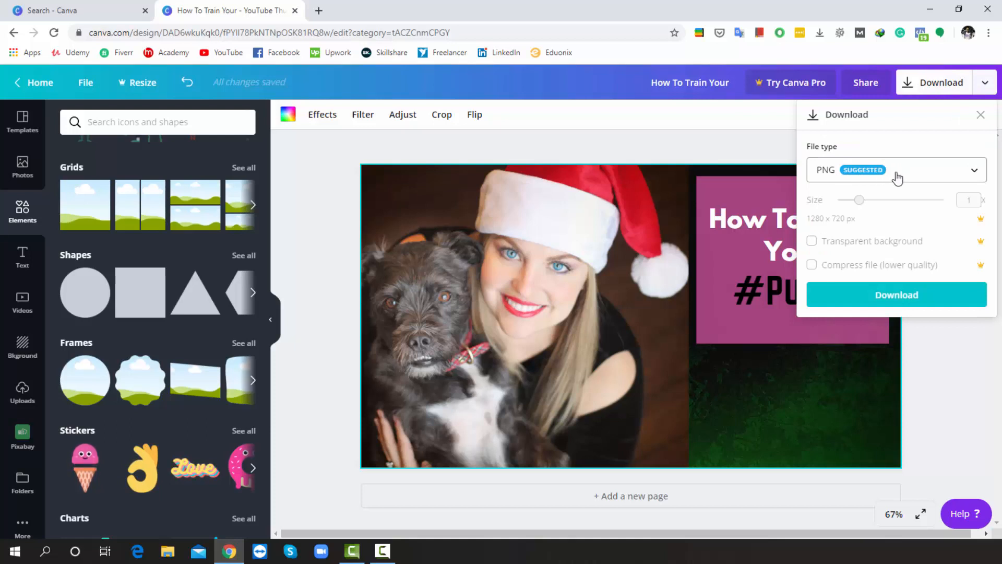
click(911, 305)
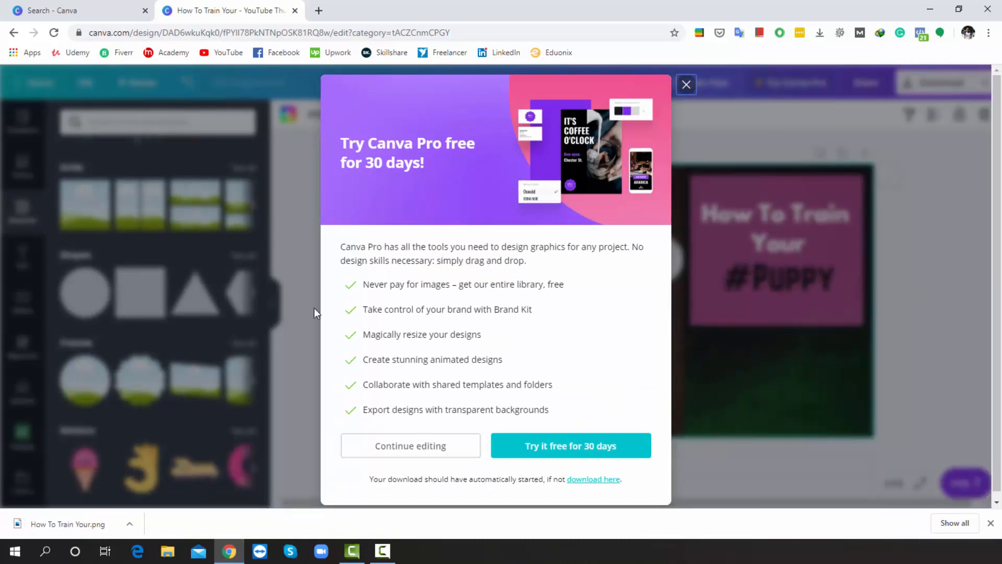
click(100, 530)
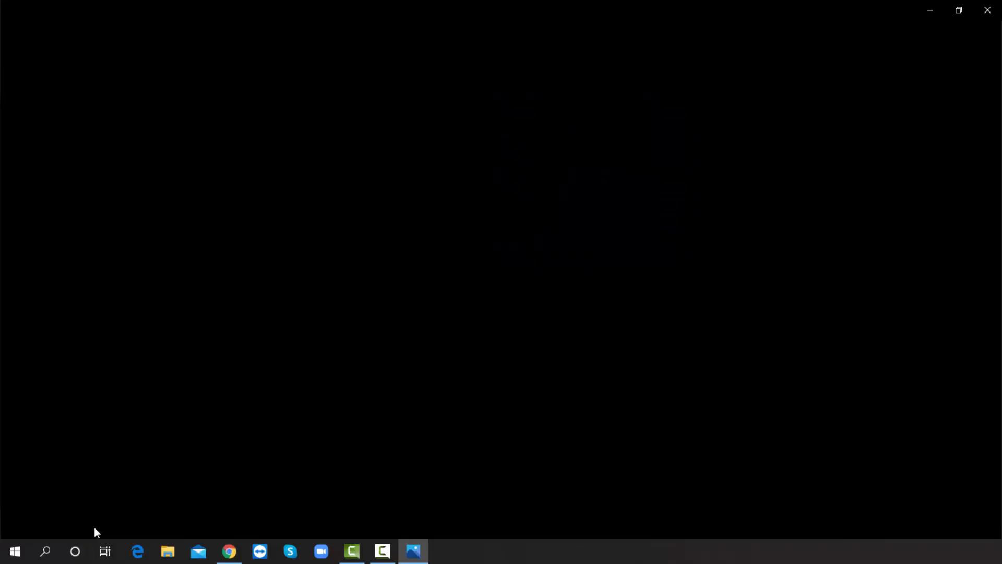